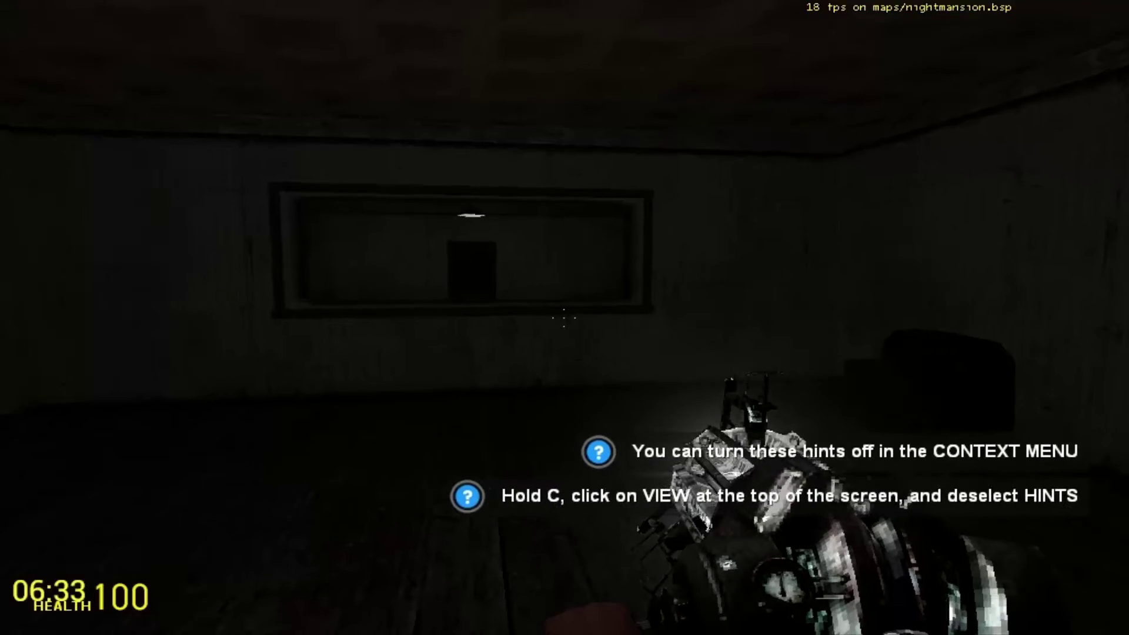
Step: Walk past the wall keypad, through the dark doorway, and turn back to the framed window
key(w)
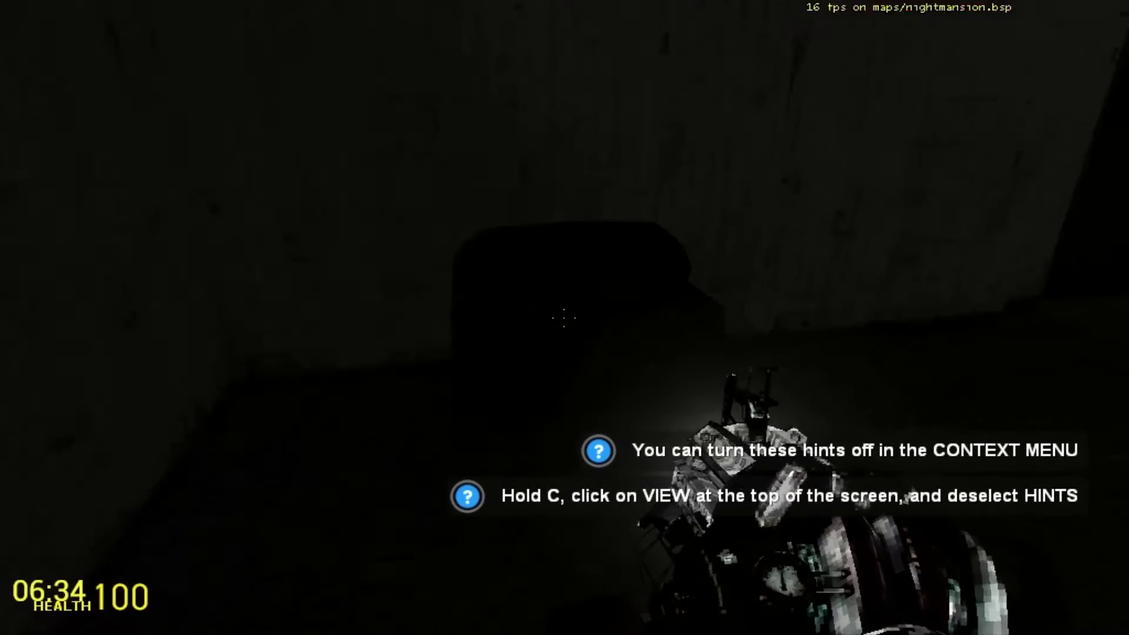
key(w)
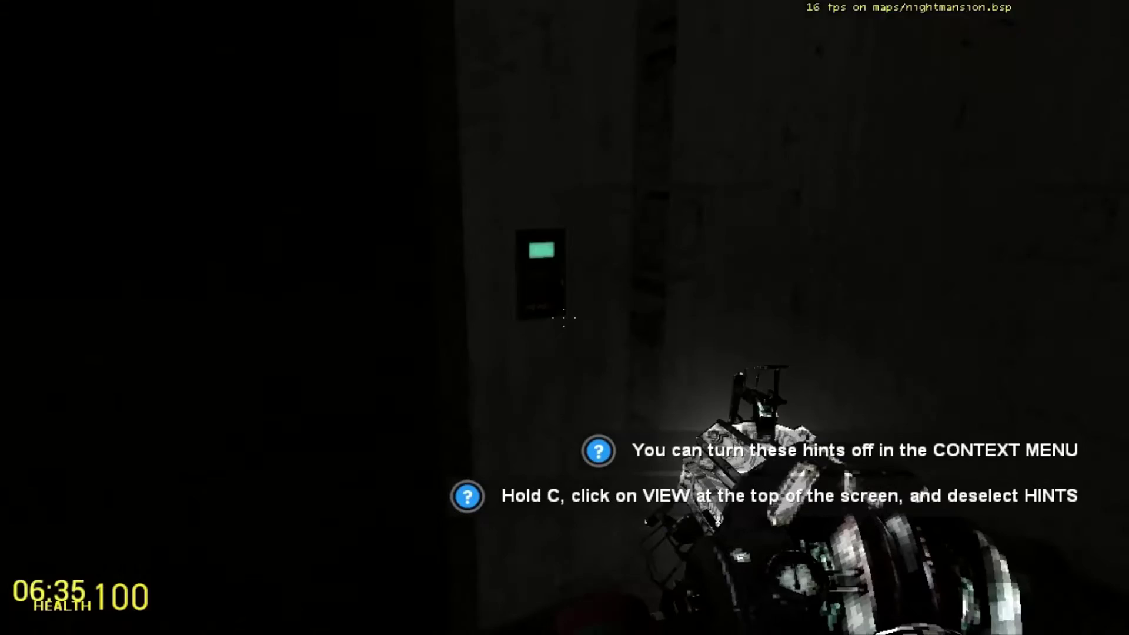
key(w)
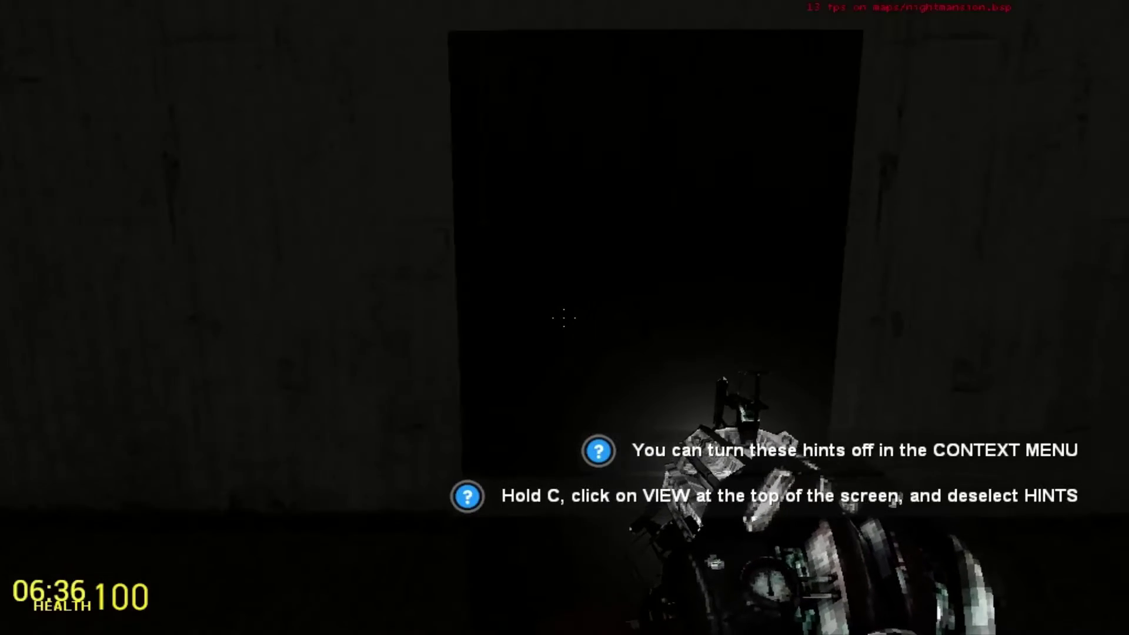
key(w)
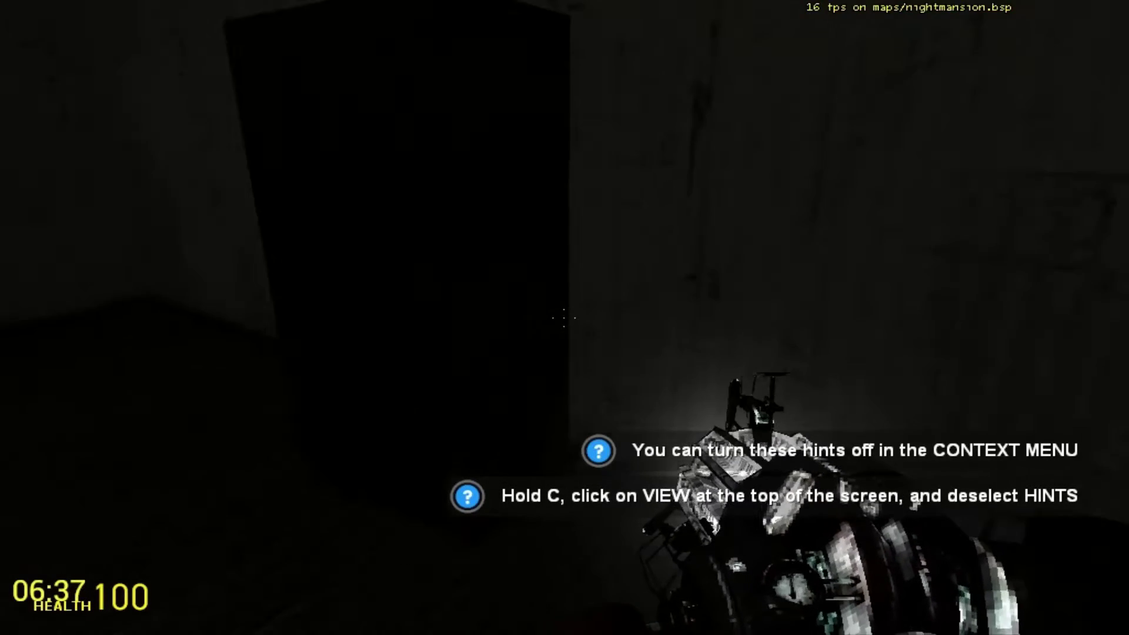
key(w)
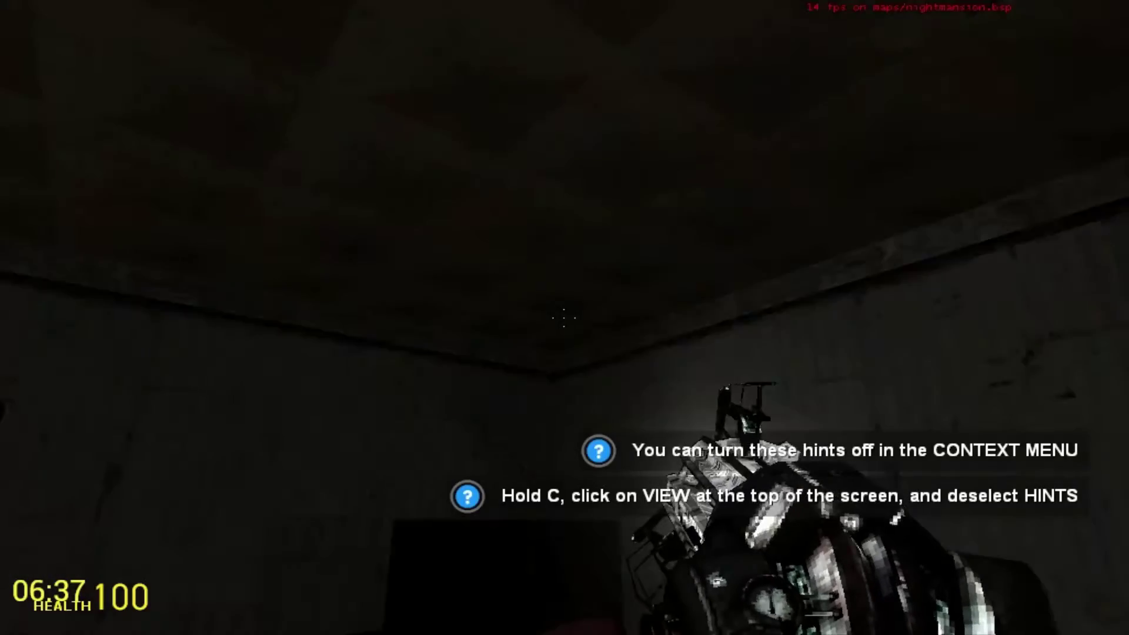
key(w)
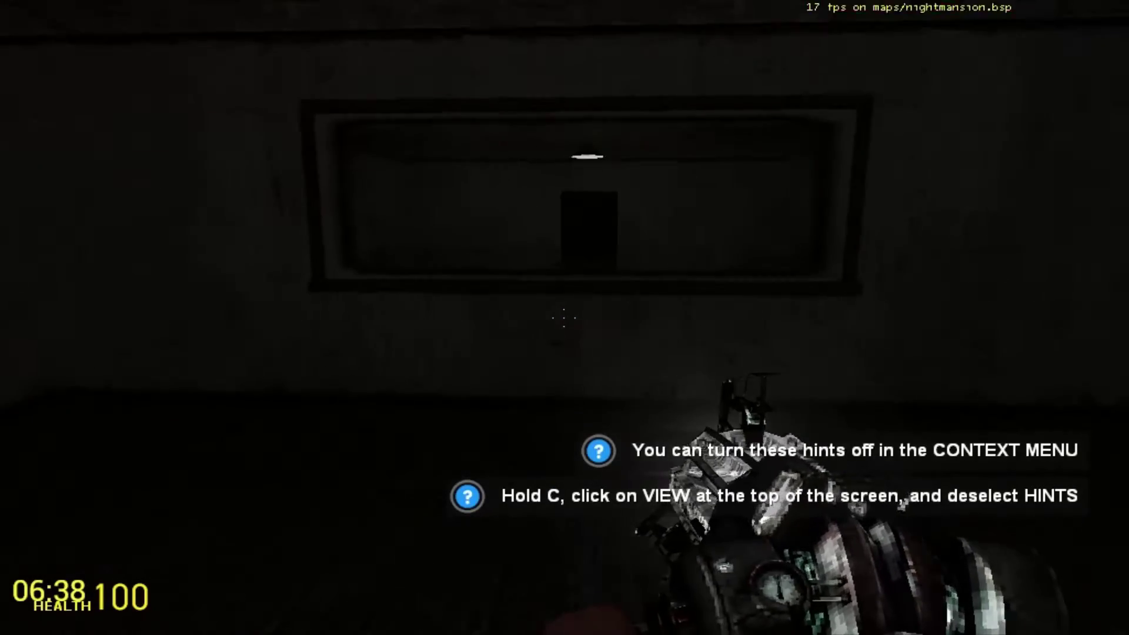
key(w)
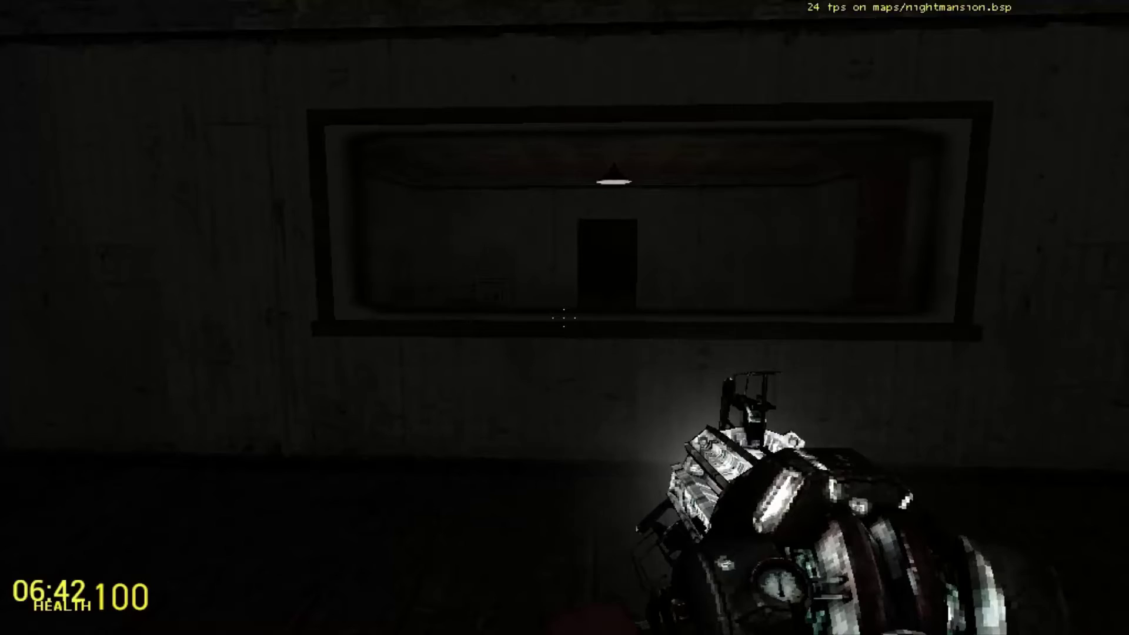
Step: Walk up to the green-lit wall panel and try using it
key(w)
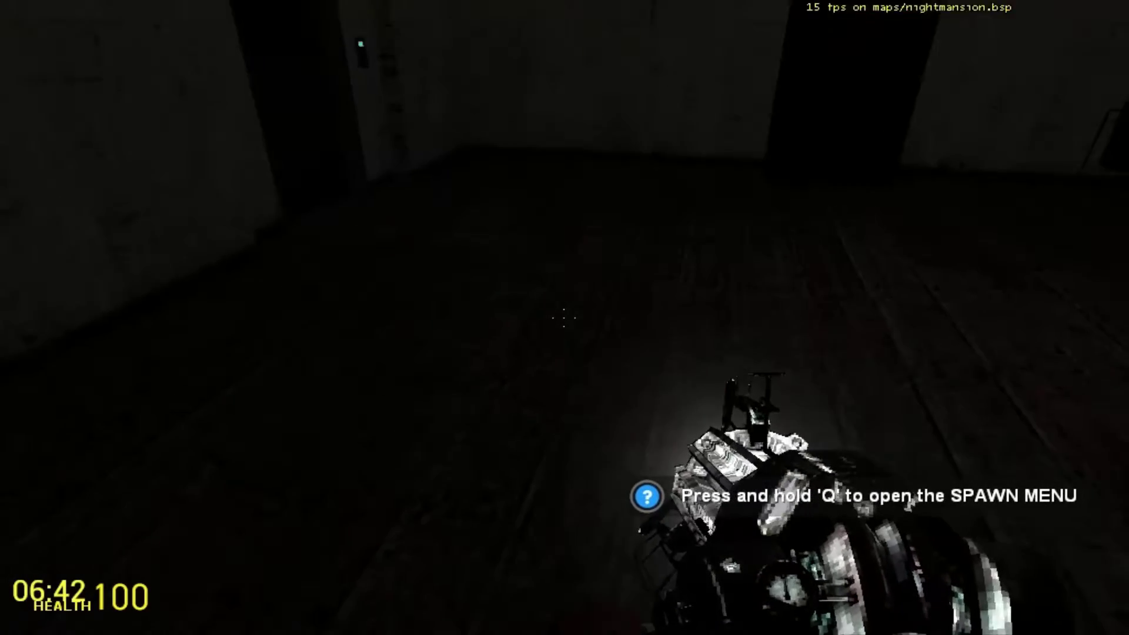
key(w)
key(w)
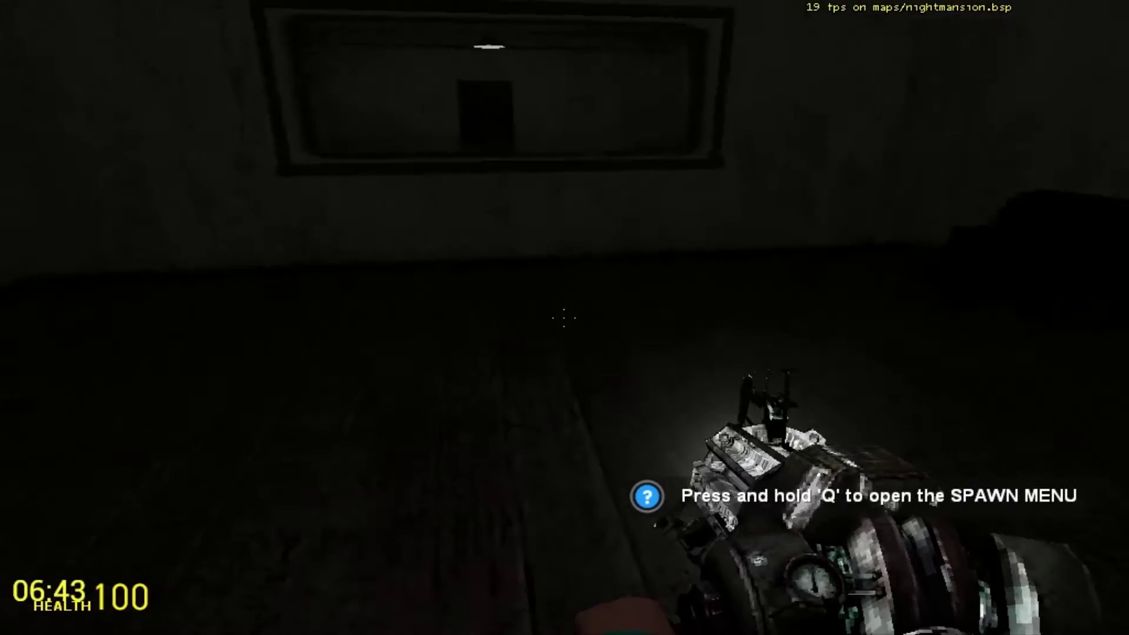
key(w)
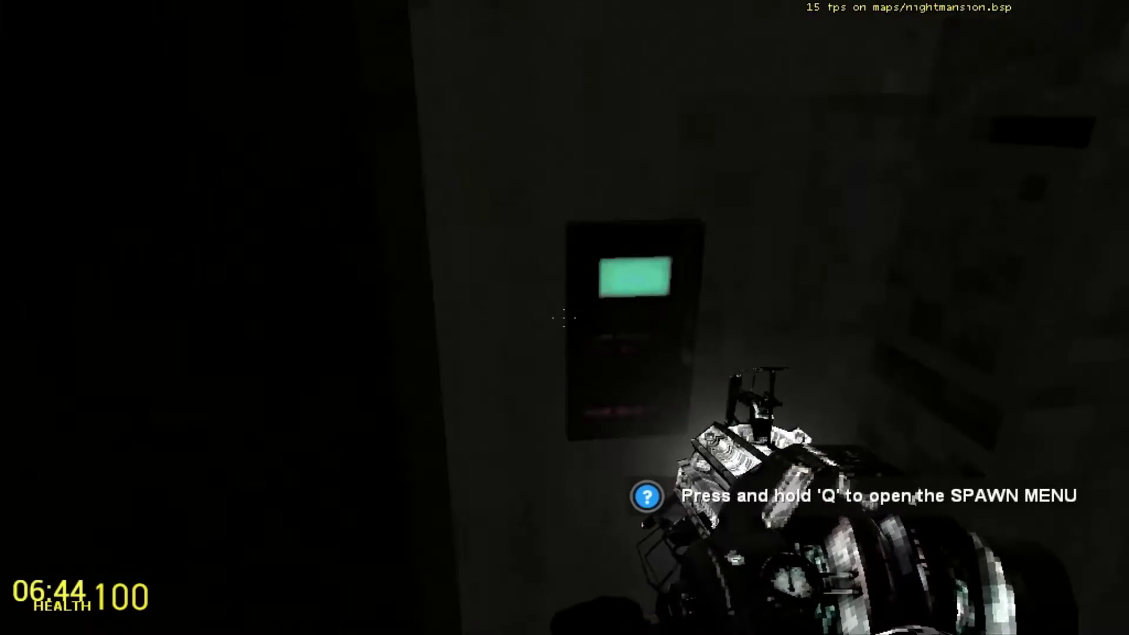
key(w)
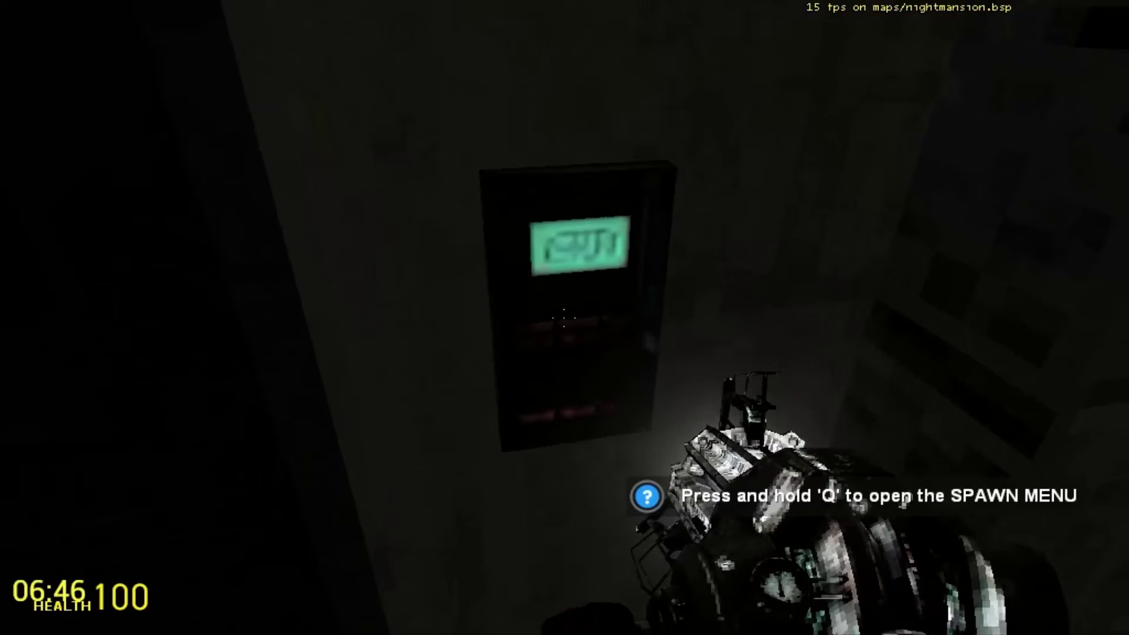
key(s)
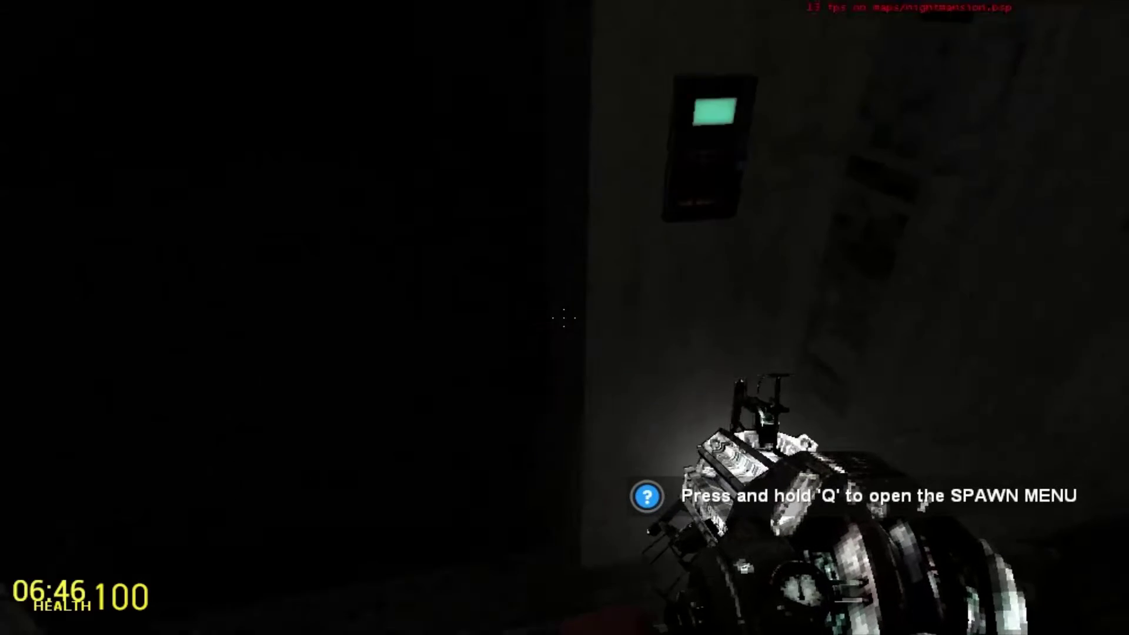
key(w)
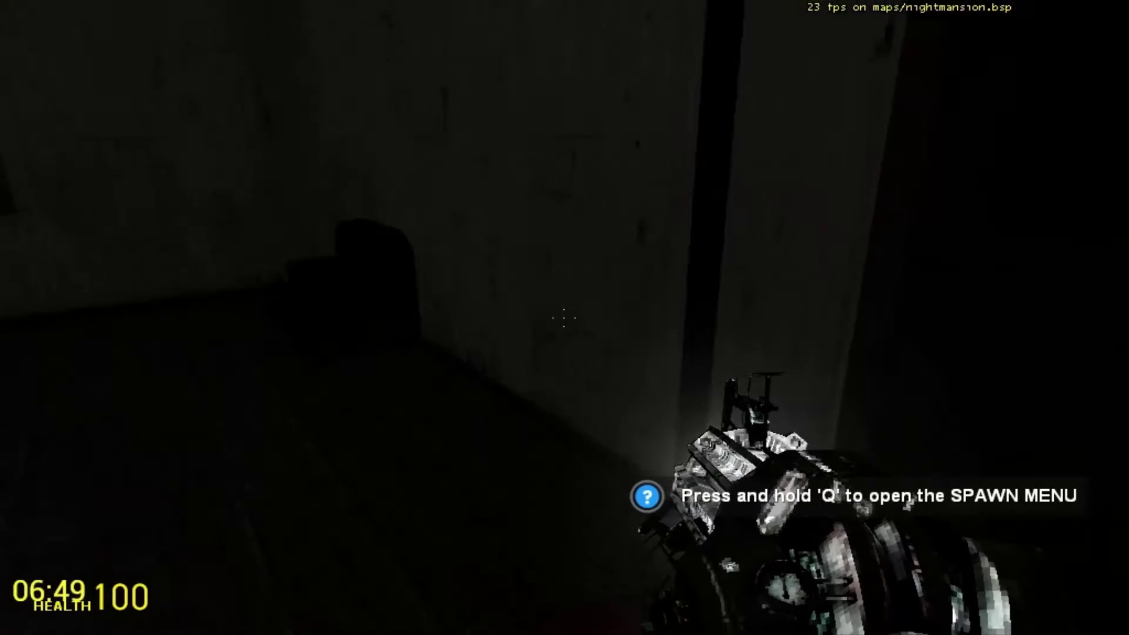
Step: Enter the lamp-lit room, then grab and release the dark cabinet with the Physics Gun
key(w)
key(w)
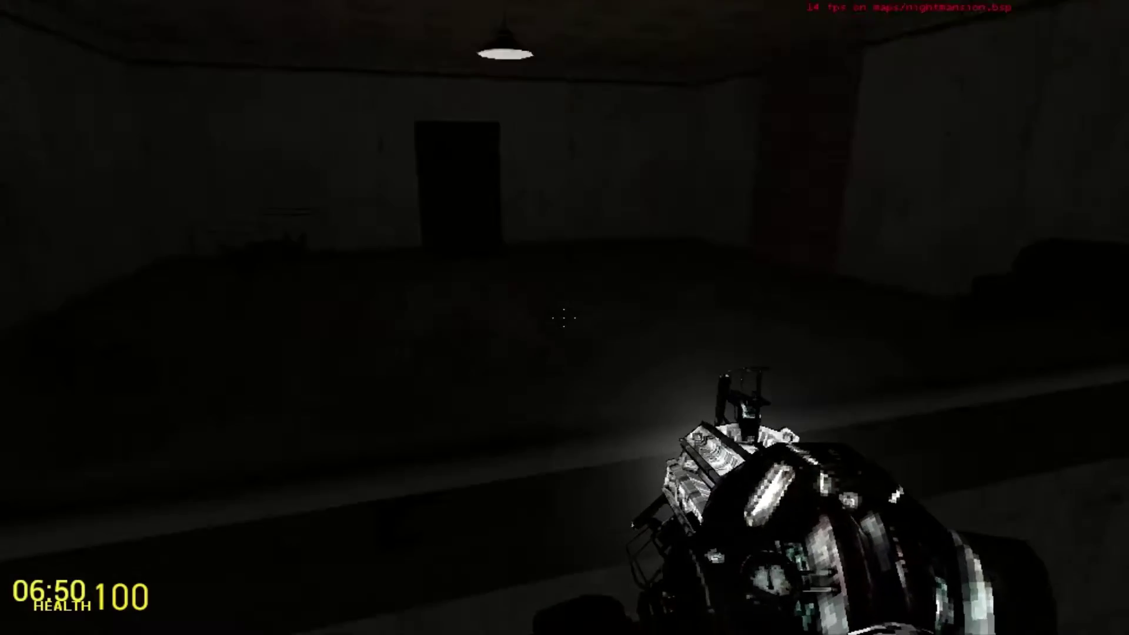
key(w)
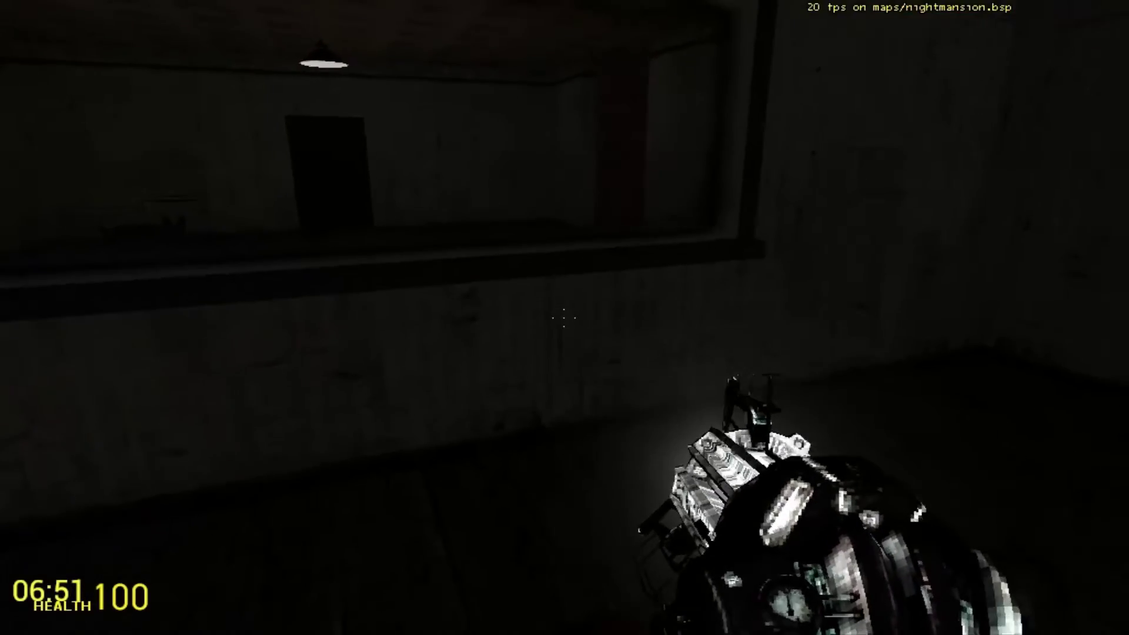
key(w)
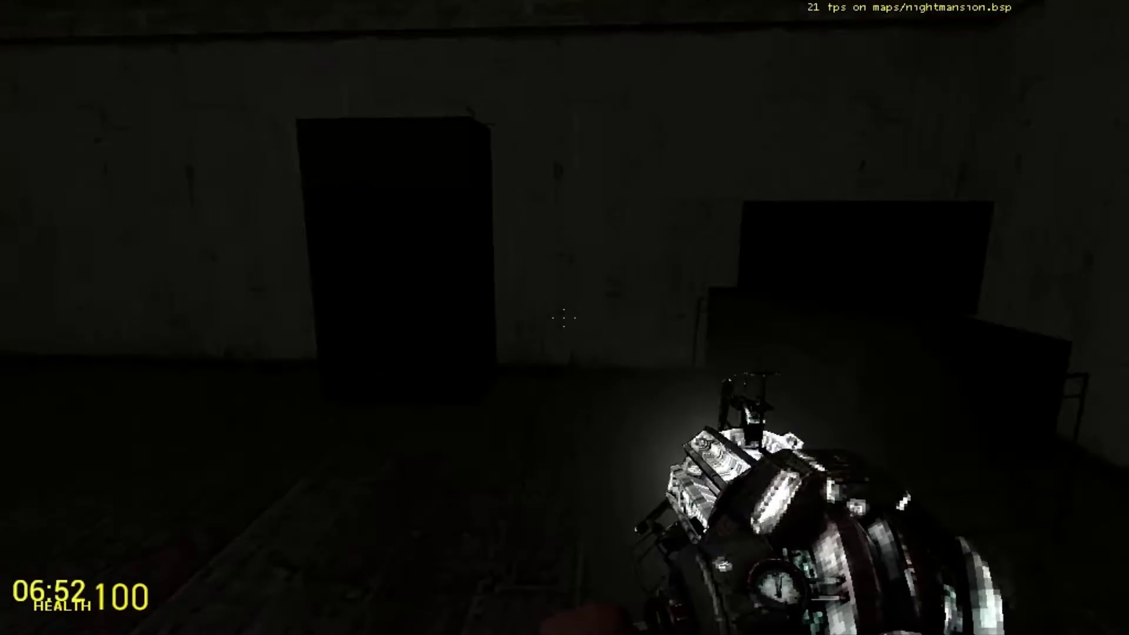
click(565, 318)
drag(565, 318, 565, 317)
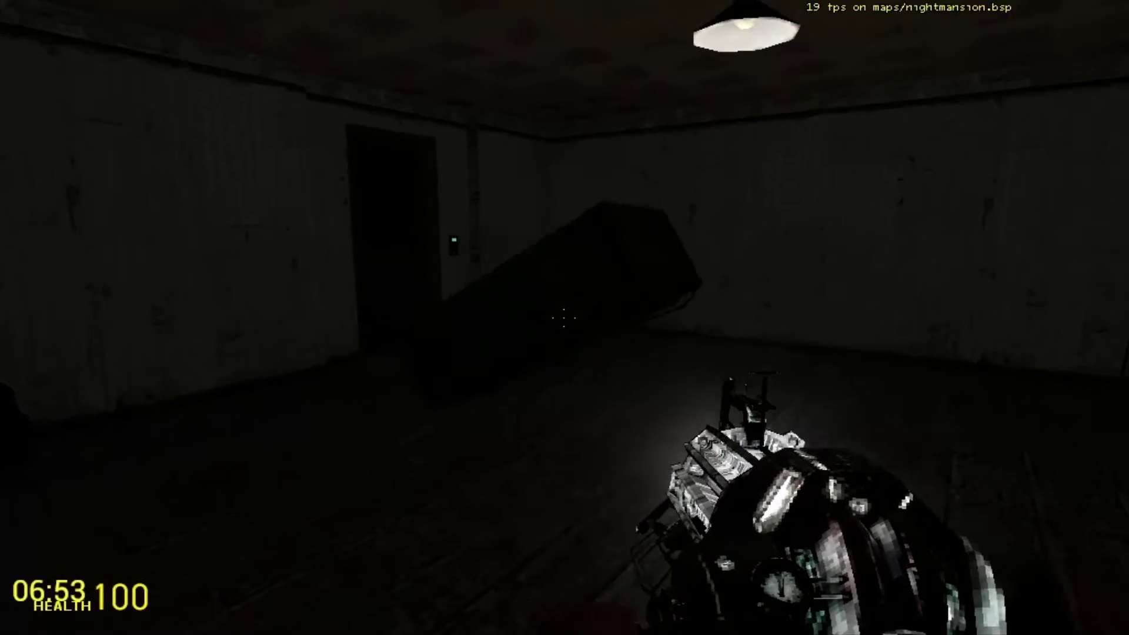
Step: Walk to the tiled room's wall panel and bring up the console to enter r_shadows 1
key(w)
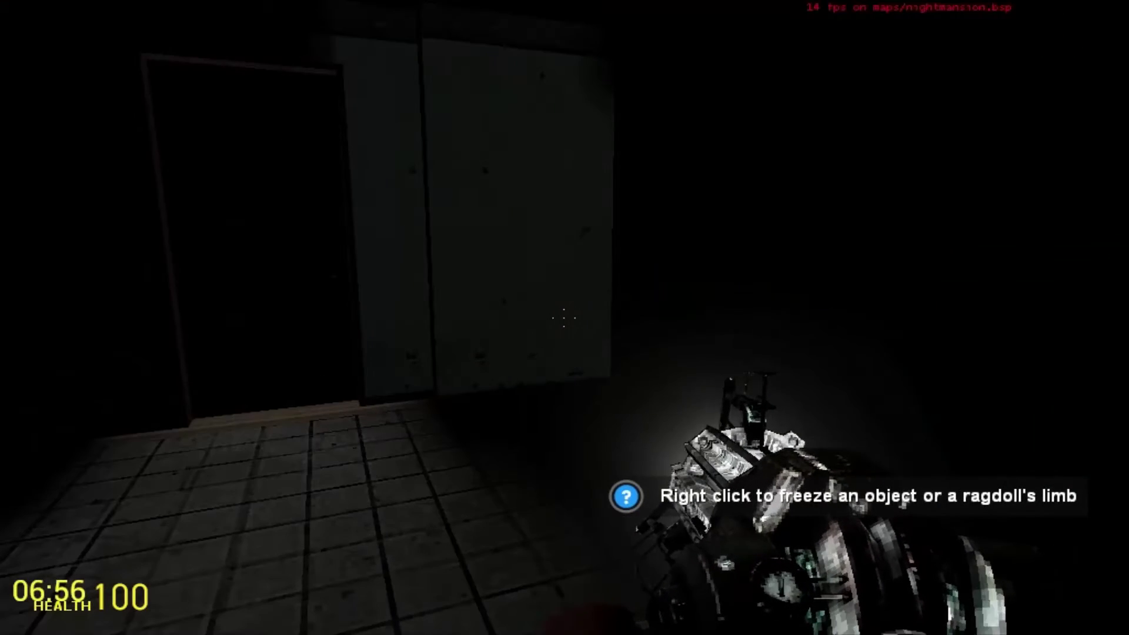
key(Escape)
text(r_shadows 1)
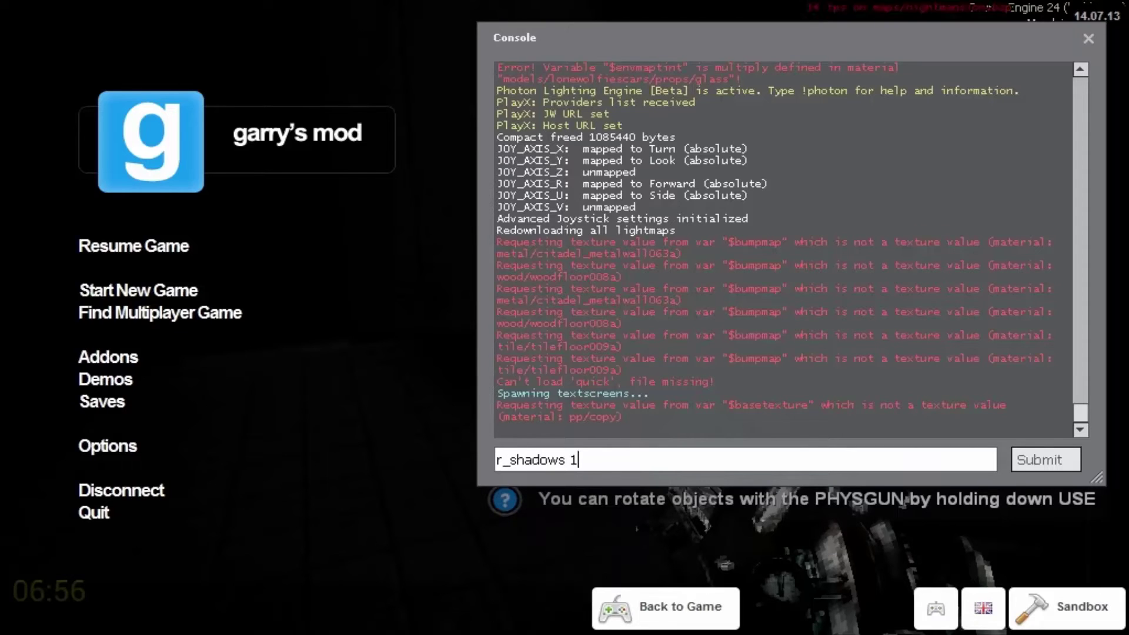
Step: Submit r_shadows 1, resume play, switch the flashlight on, and walk the tiled corridor to the door
key(Return)
key(Escape)
key(f)
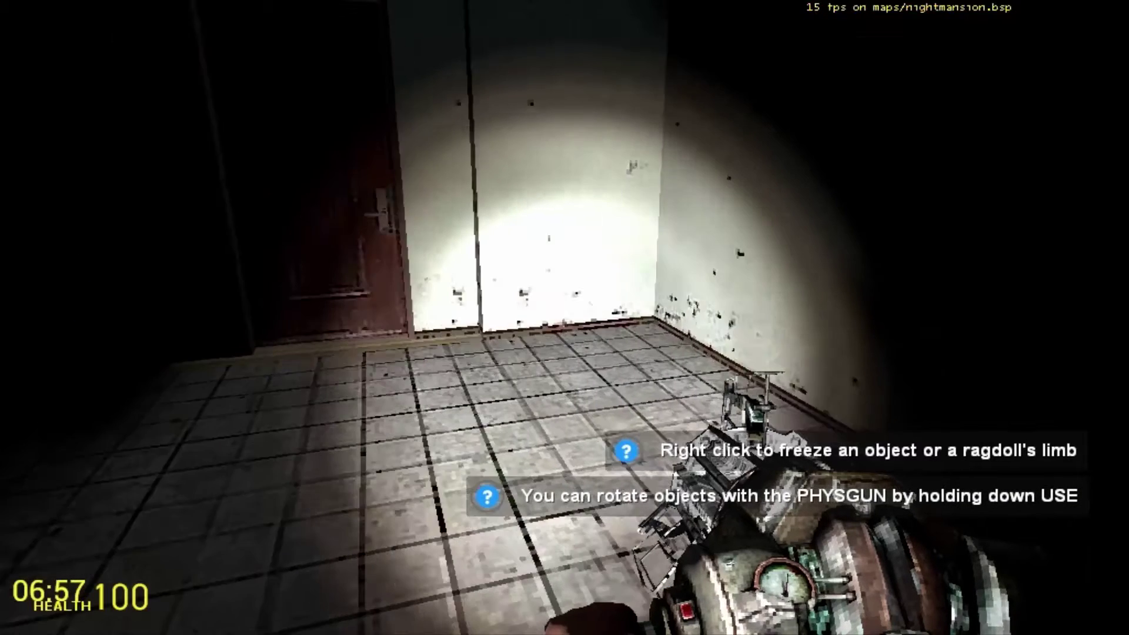
key(f)
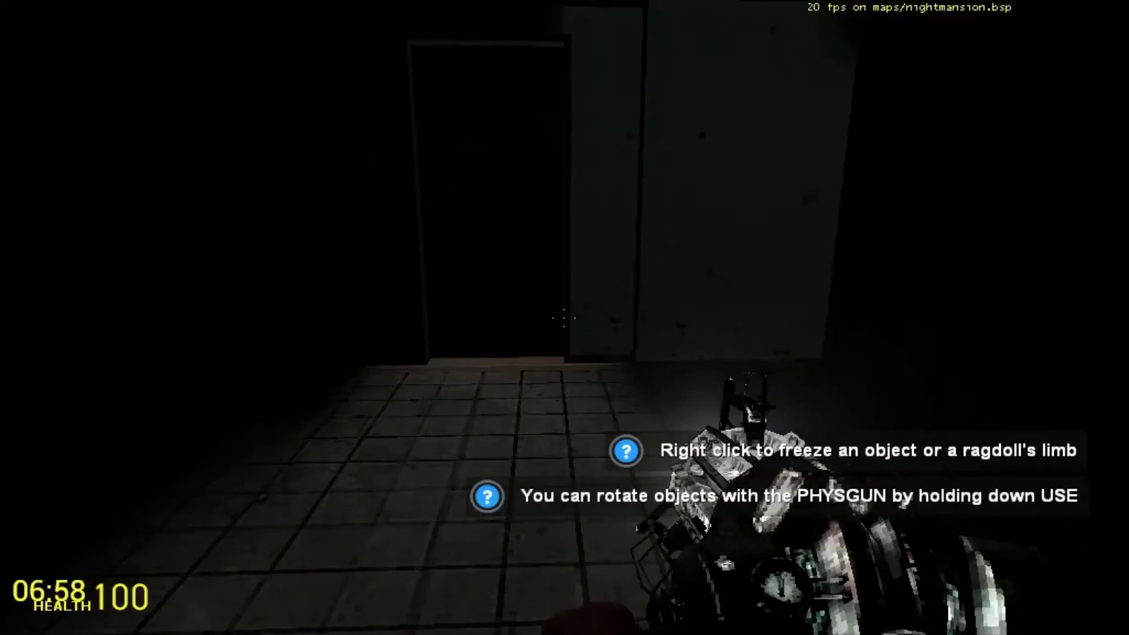
key(f)
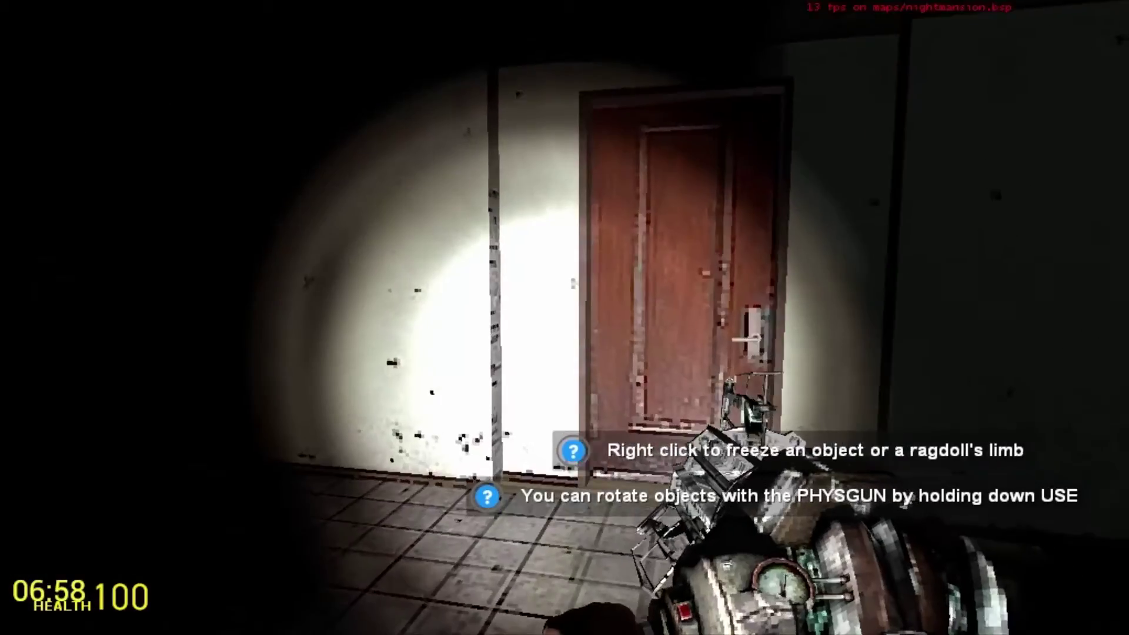
key(w)
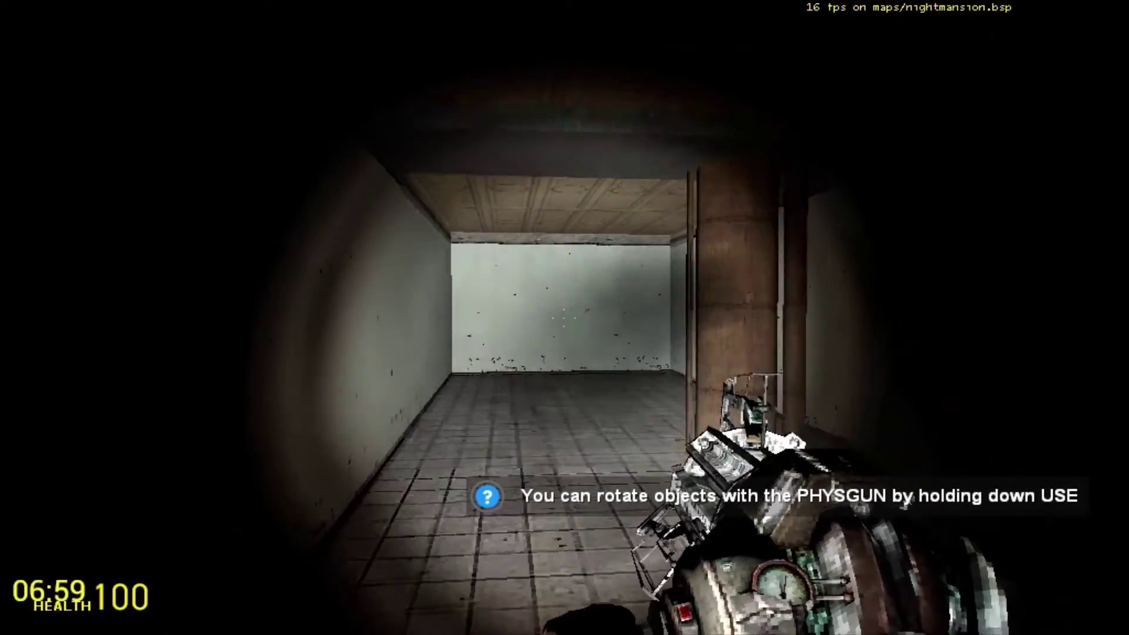
key(w)
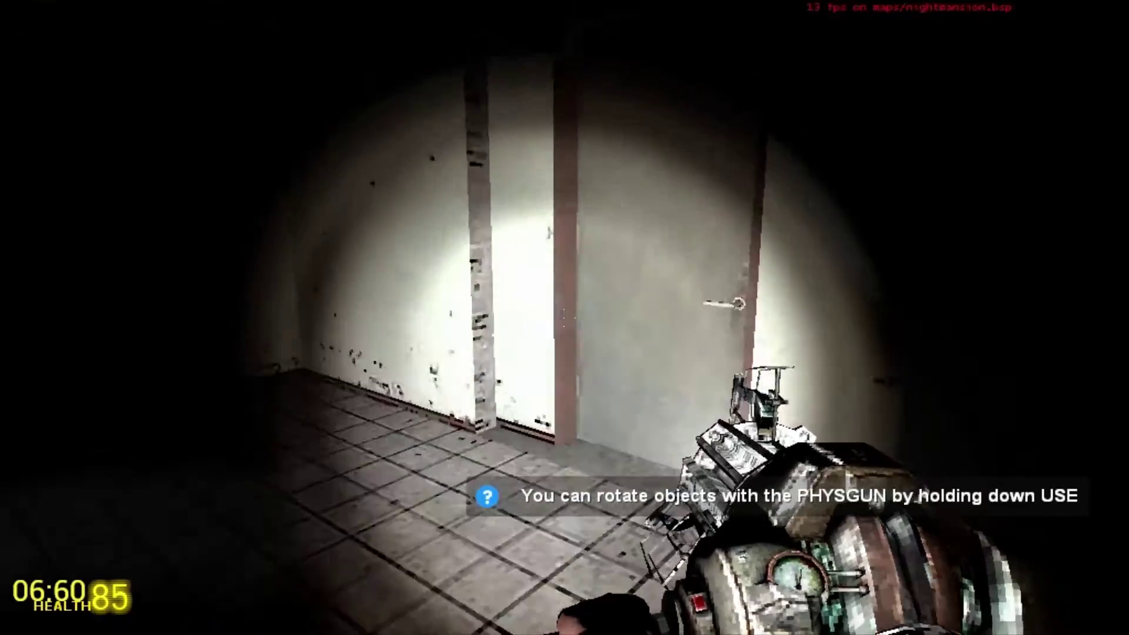
Step: Go through the door into the purple-ceilinged brick room and the darkness beyond
key(e)
key(w)
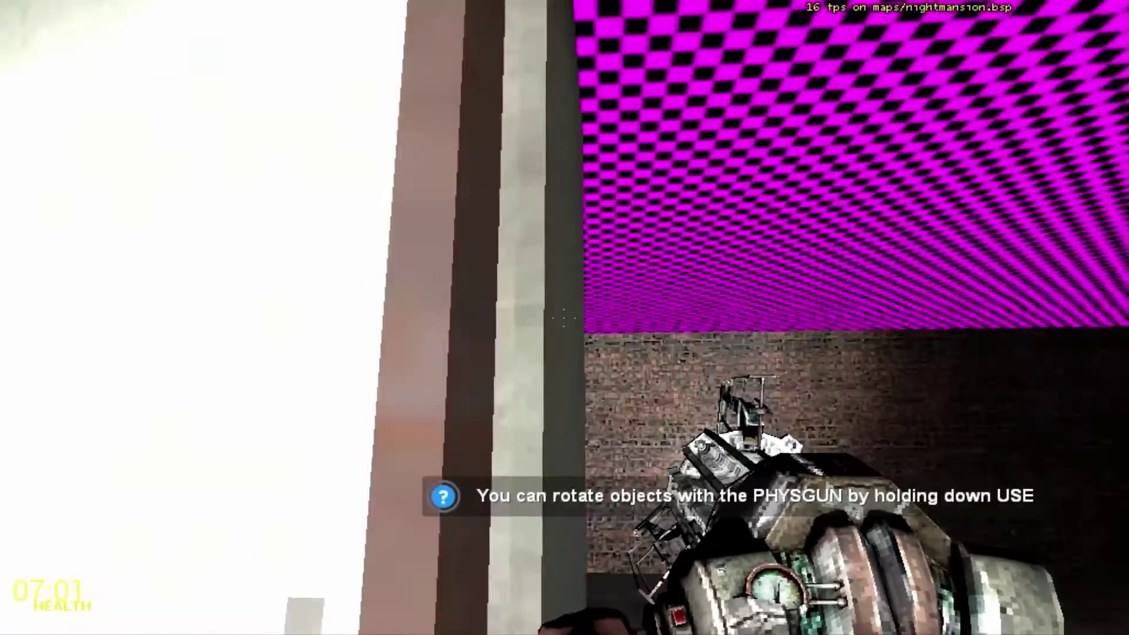
key(w)
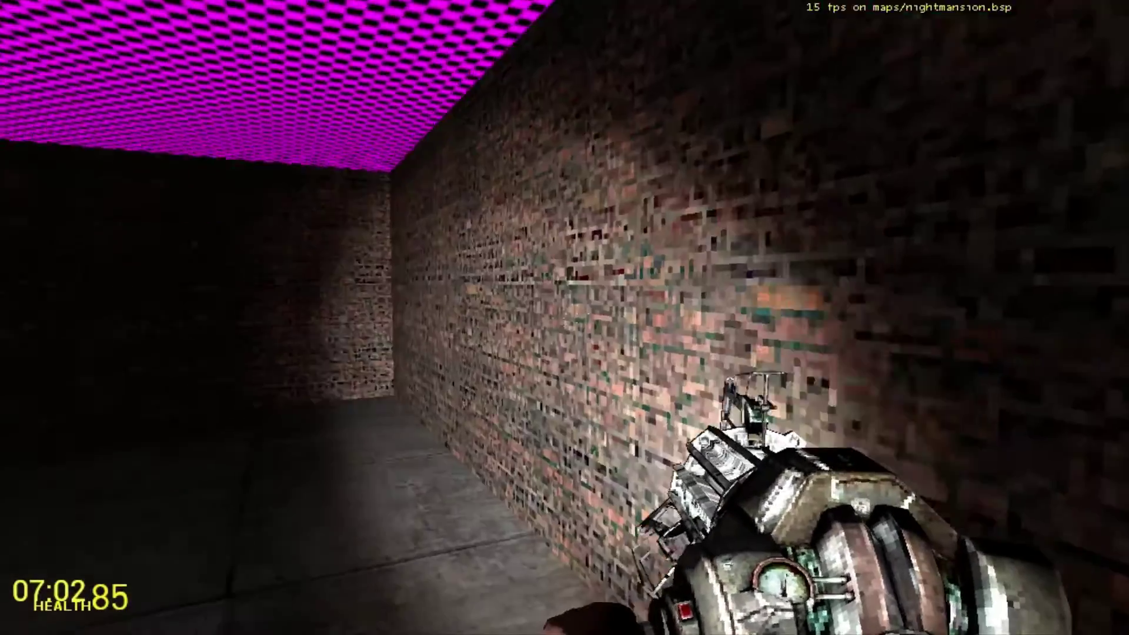
key(w)
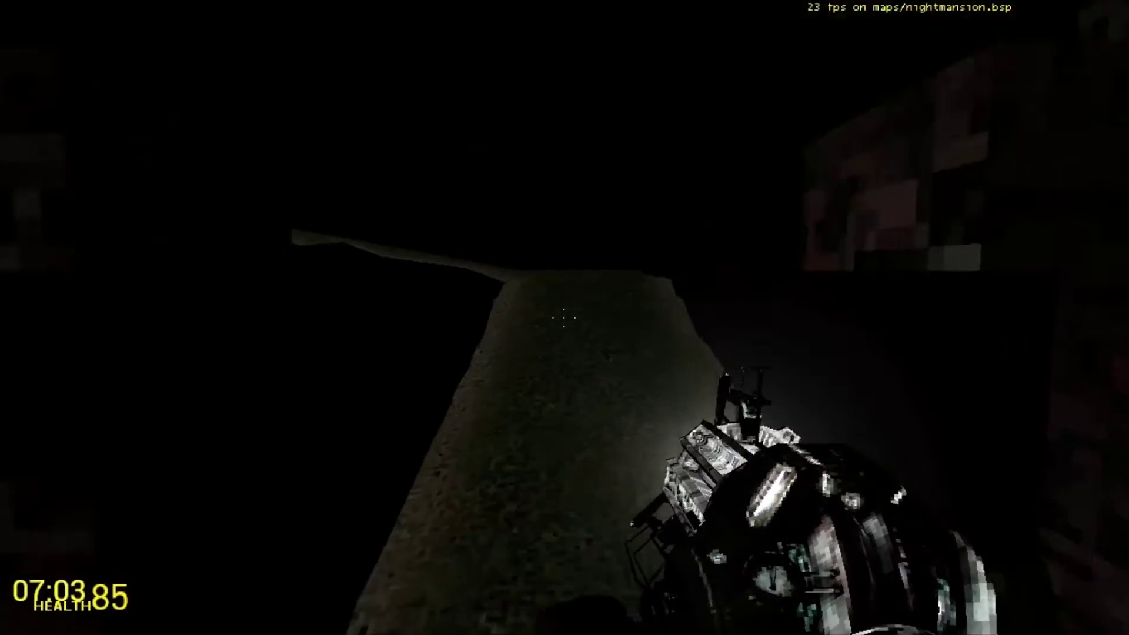
Step: Follow the dark walkway past the bend to the stone tower wall, then back away
key(w)
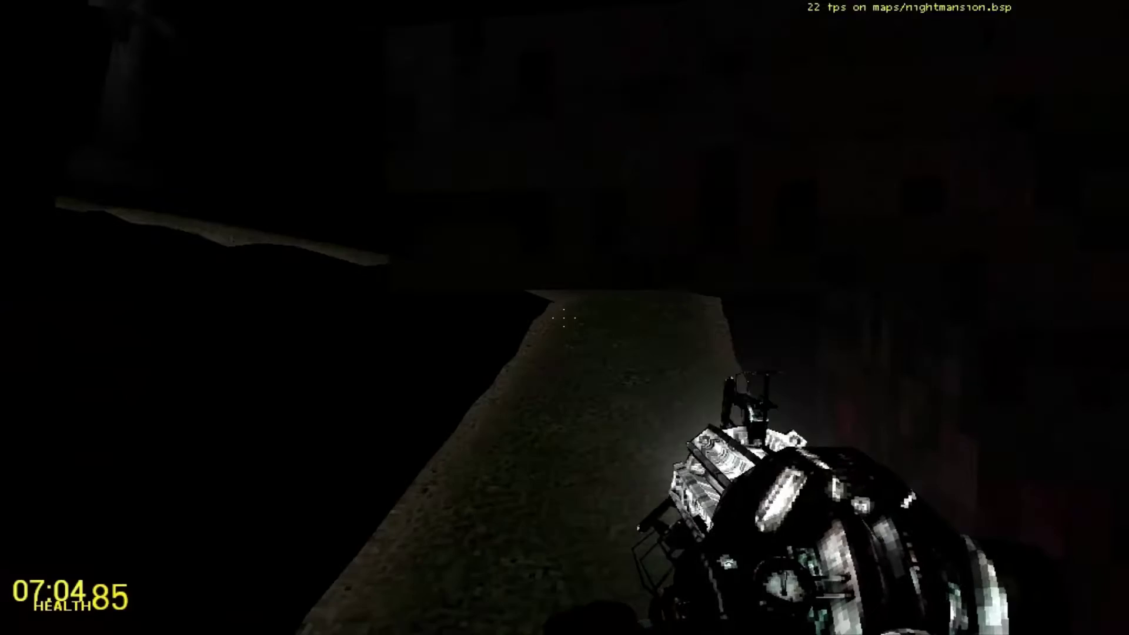
key(w)
key(w)
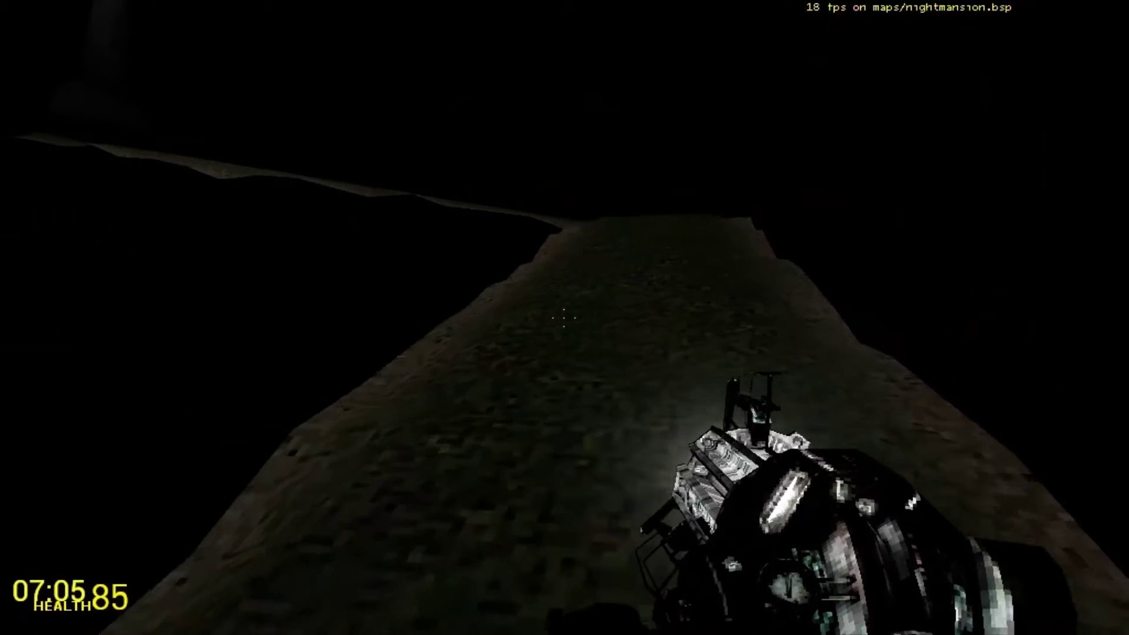
key(w)
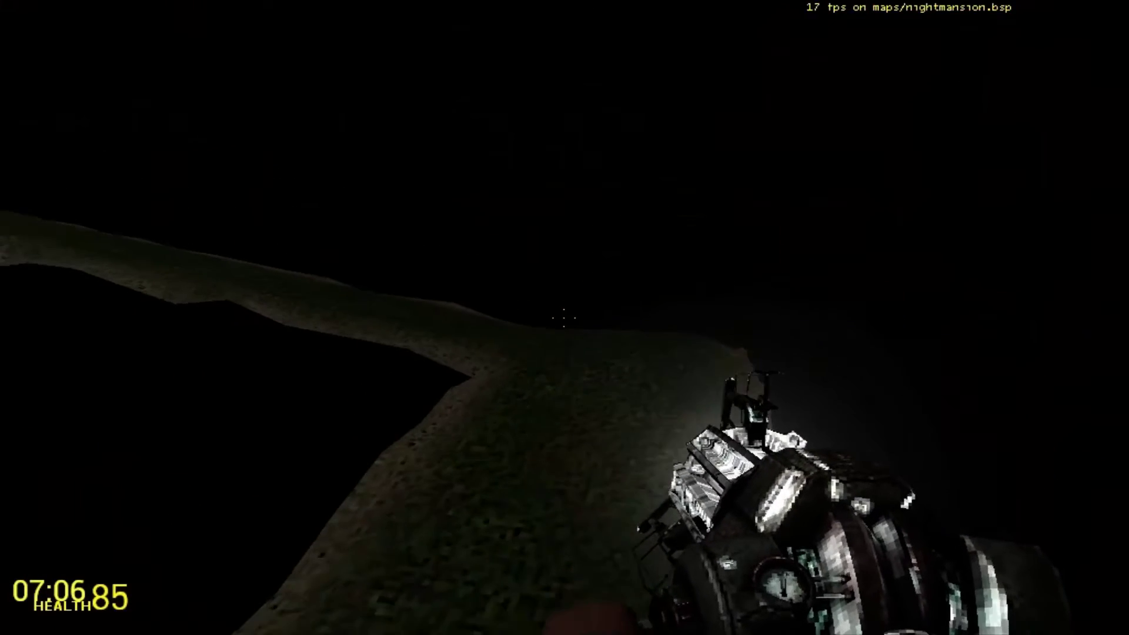
key(w)
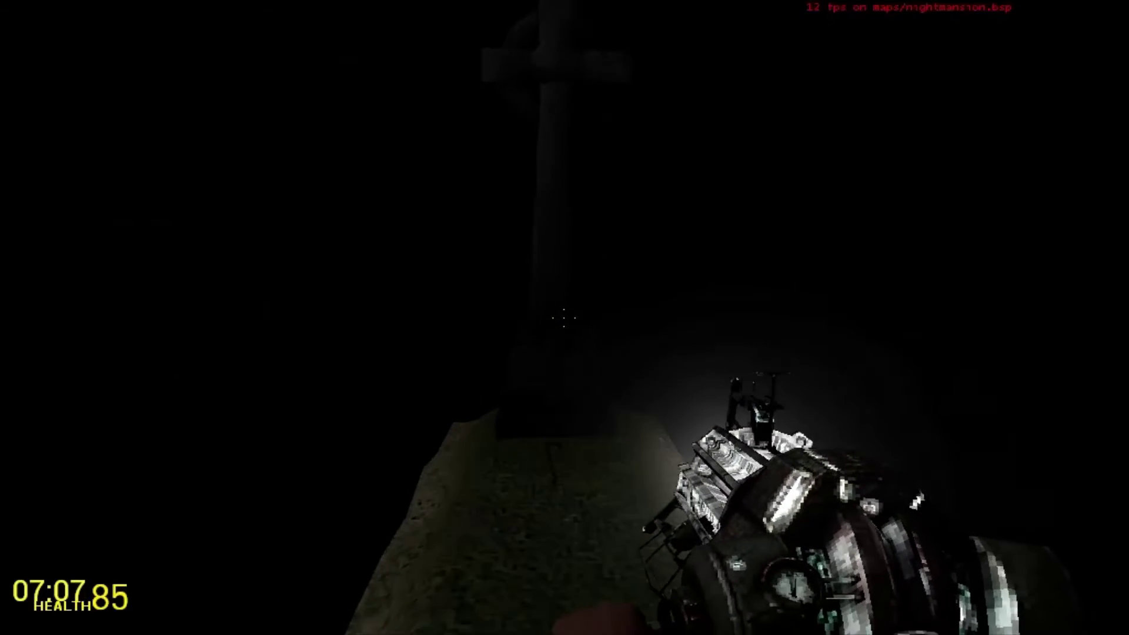
key(w)
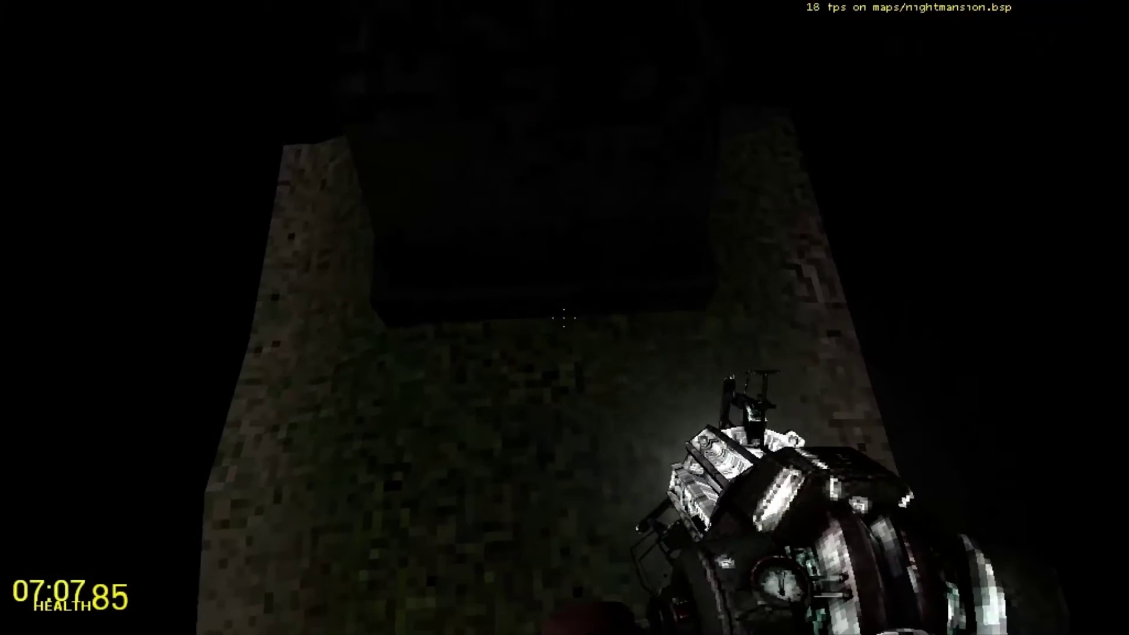
key(s)
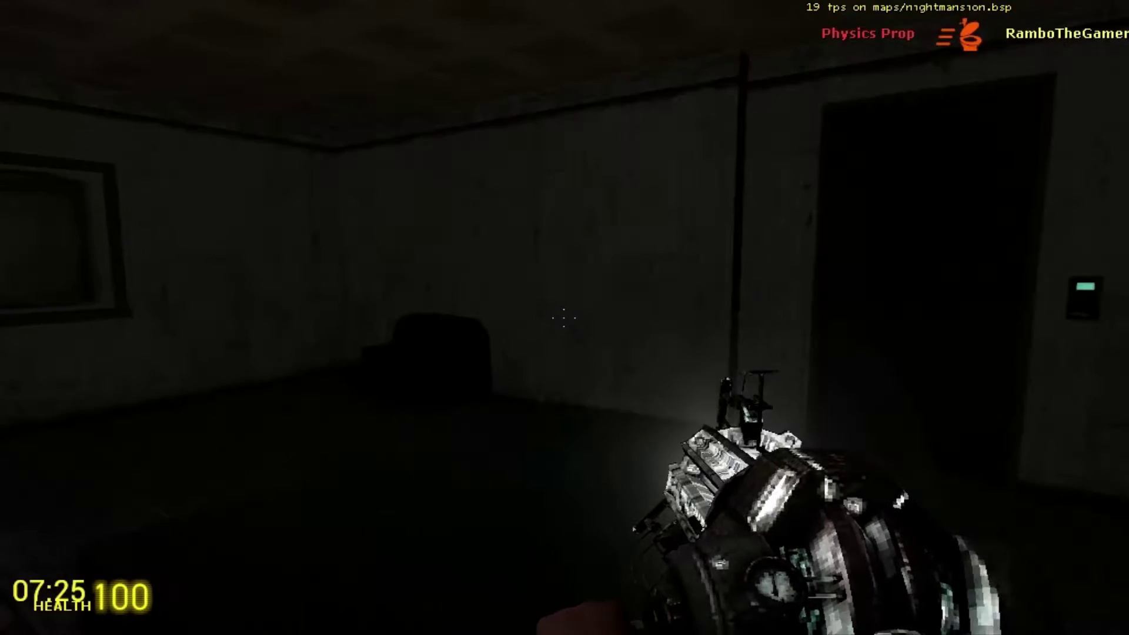
Step: Reach the keypad door, then swing the crowbar five times at the fridge room's tiled walls
key(w)
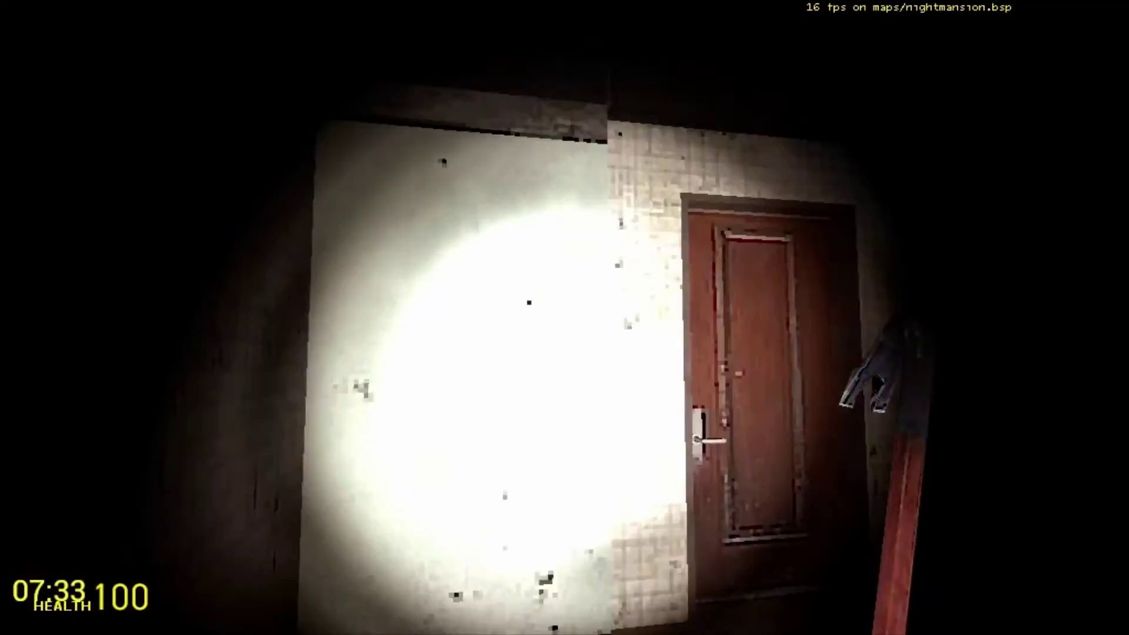
click(565, 318)
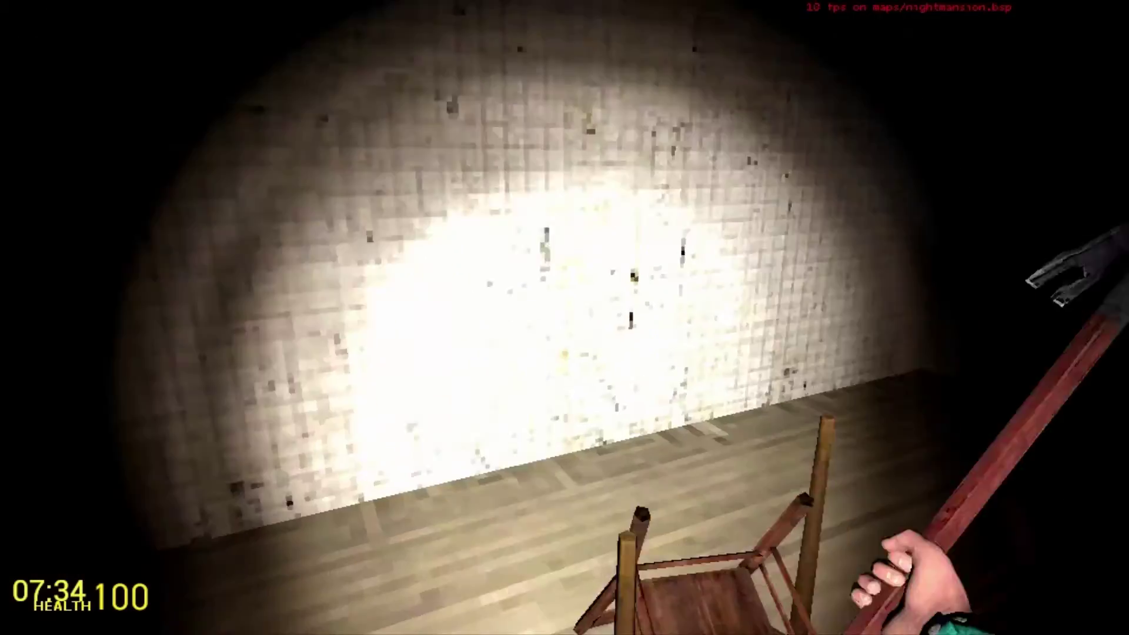
click(564, 318)
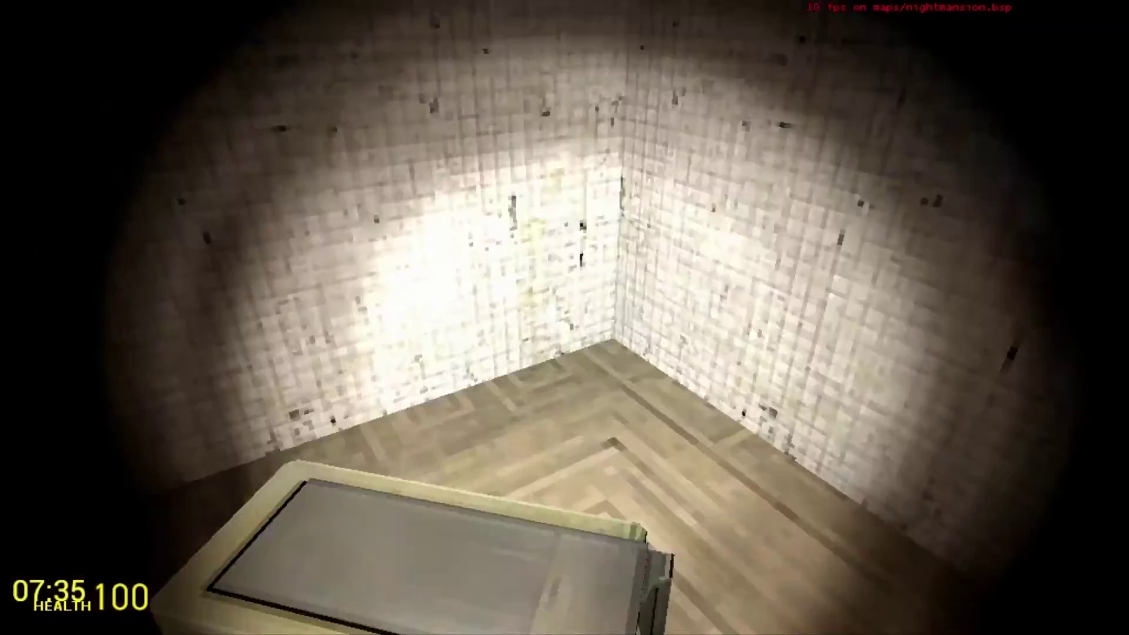
click(564, 317)
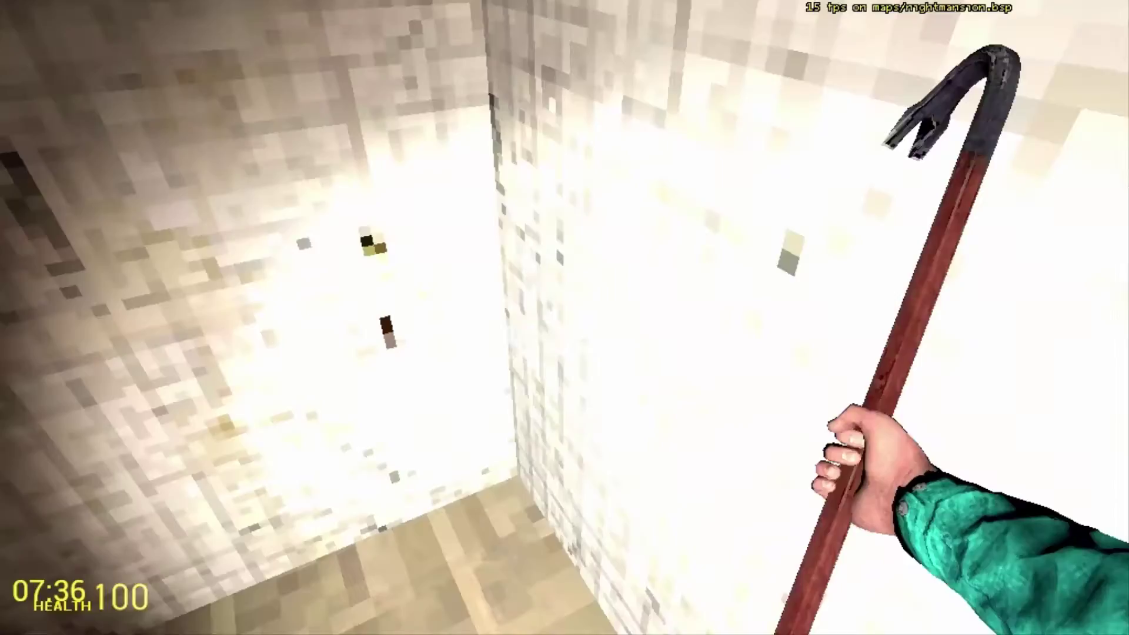
click(564, 318)
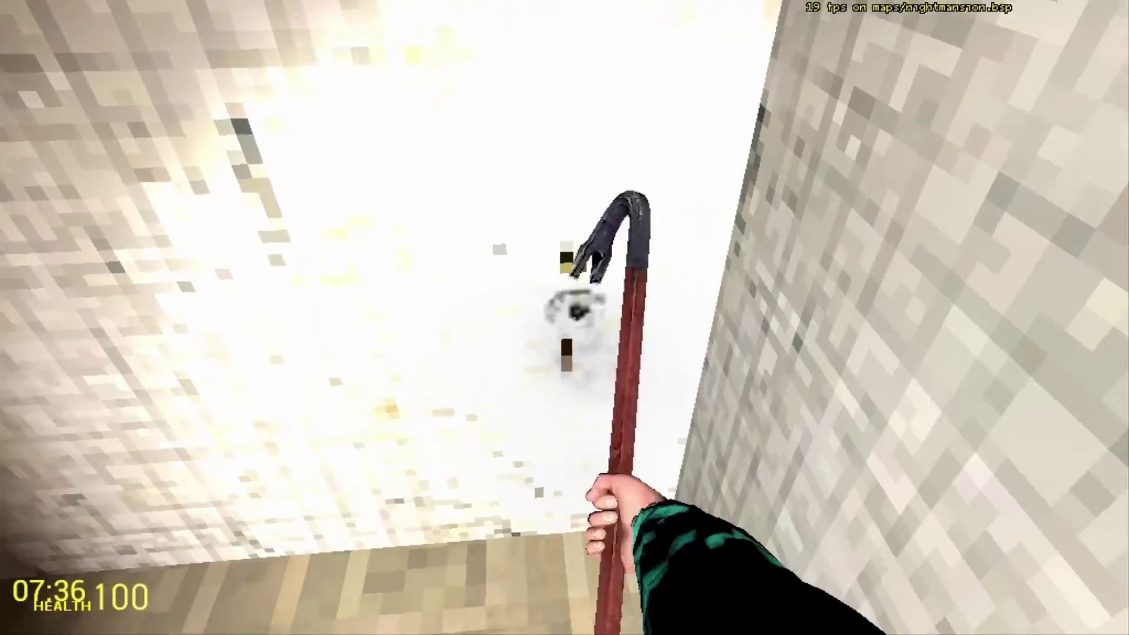
click(565, 317)
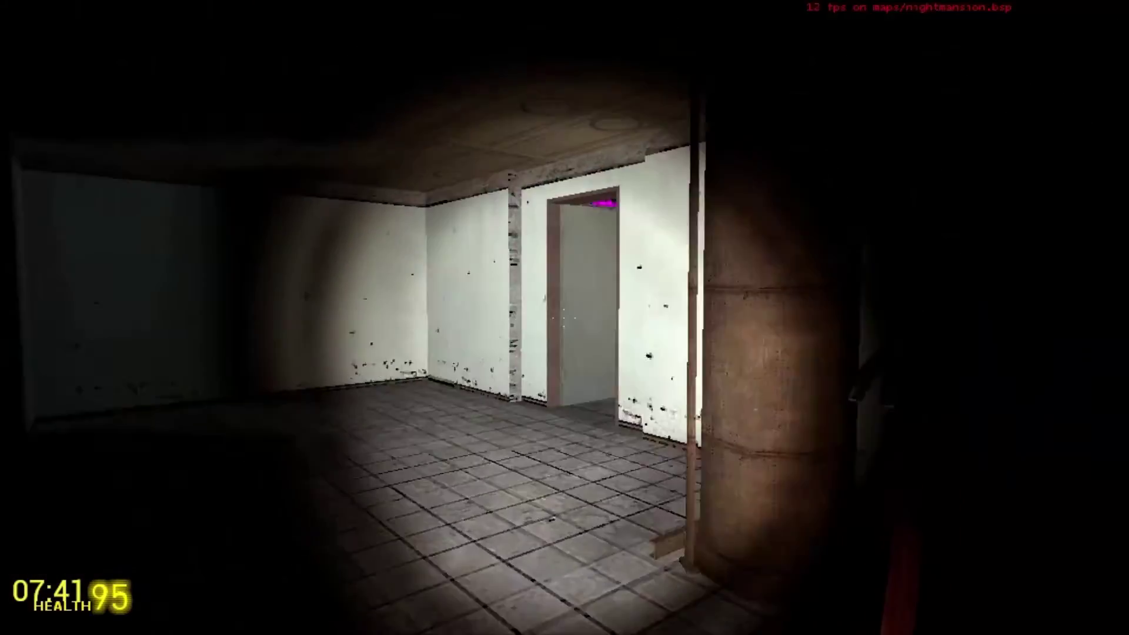
key(w)
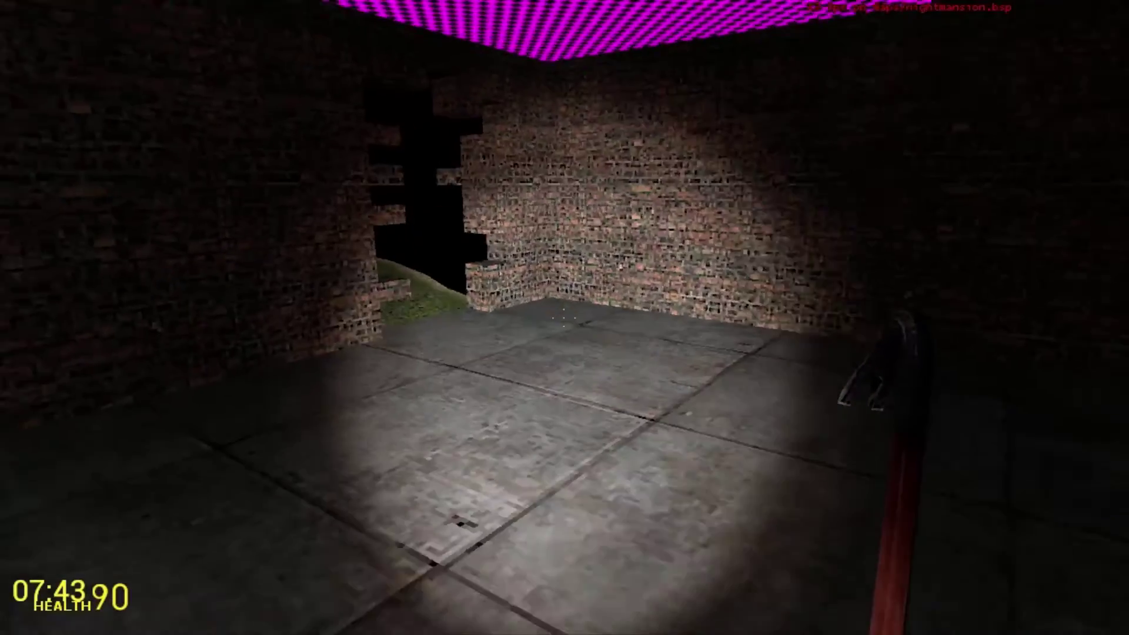
Step: Walk the long tiled corridors to the lit far wall, selecting weapon slot 1 on the way
key(w)
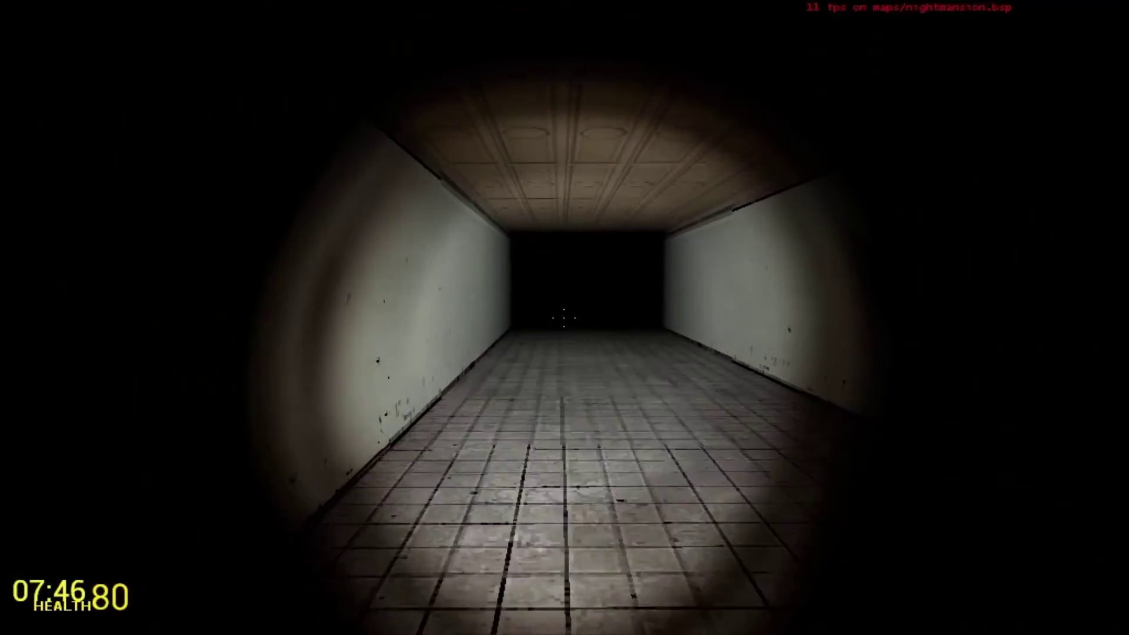
key(1)
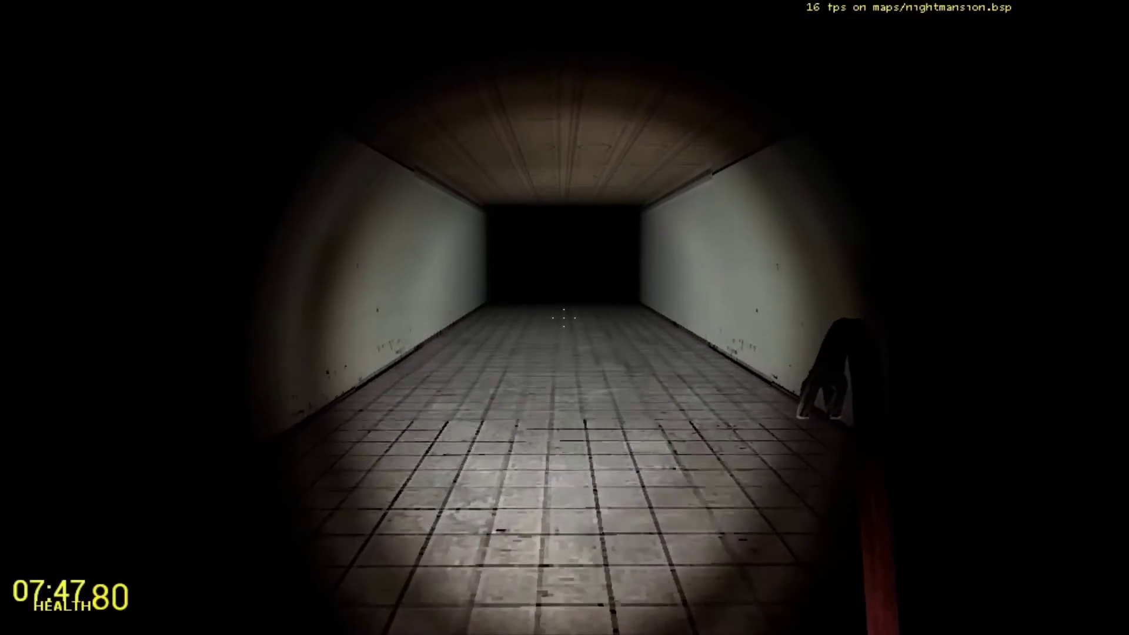
key(w)
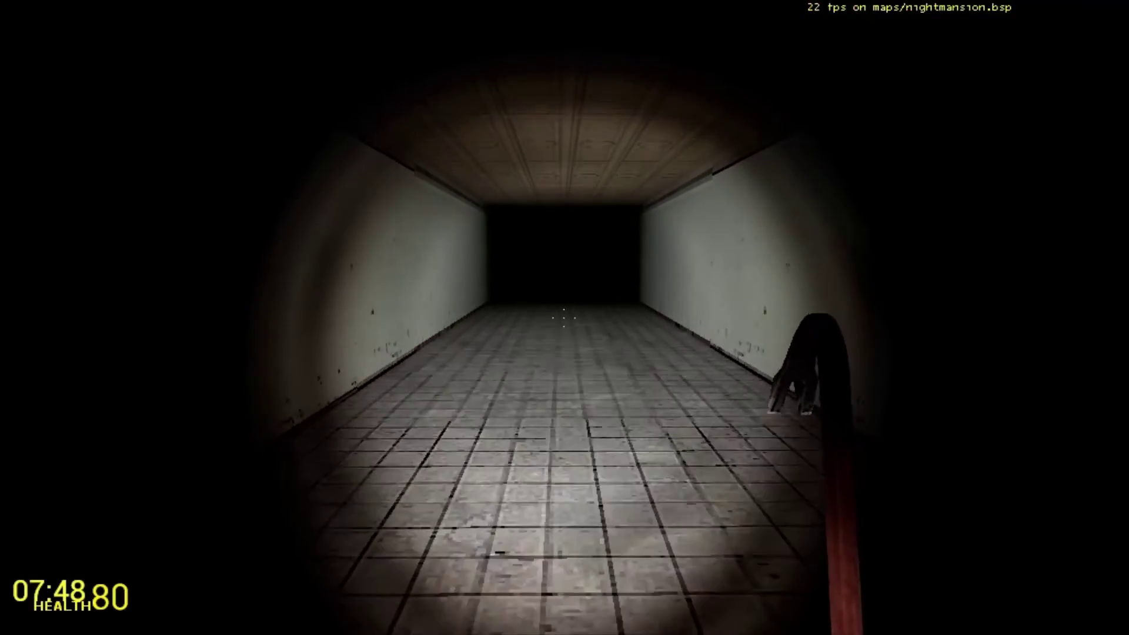
key(w)
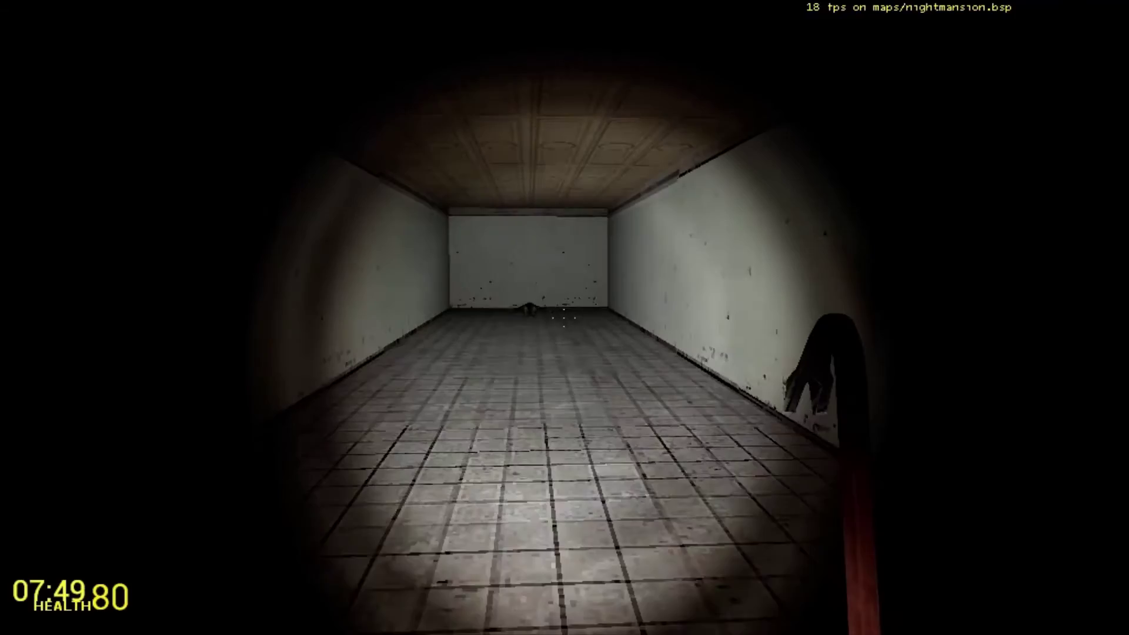
key(w)
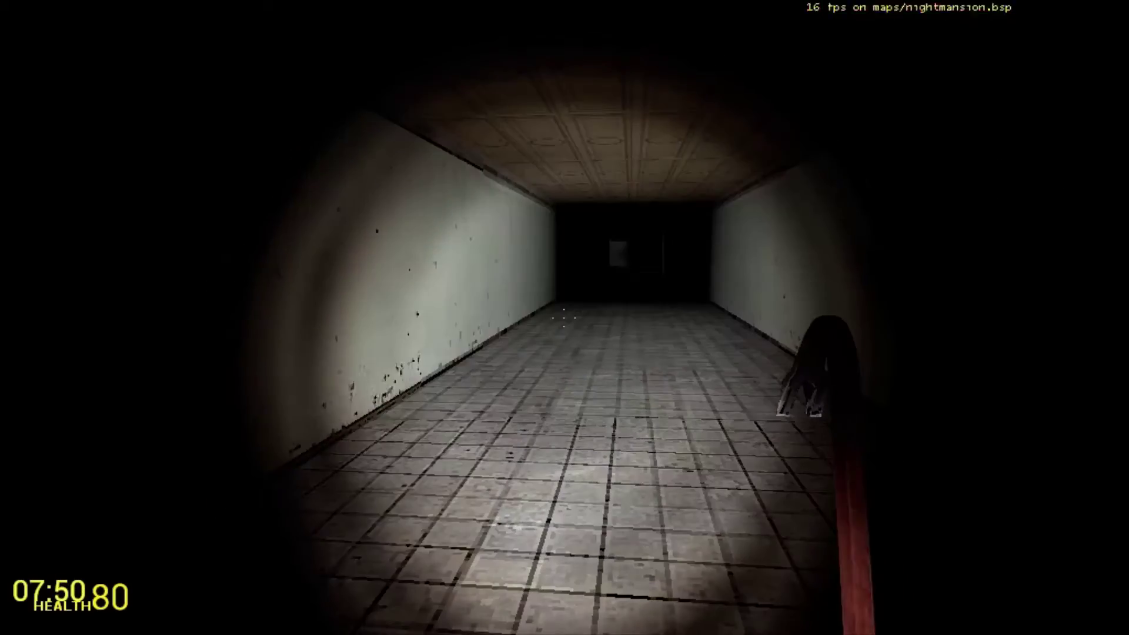
Step: Enter the end room, evade the leaping creature, and hit the corner body with the crowbar
key(w)
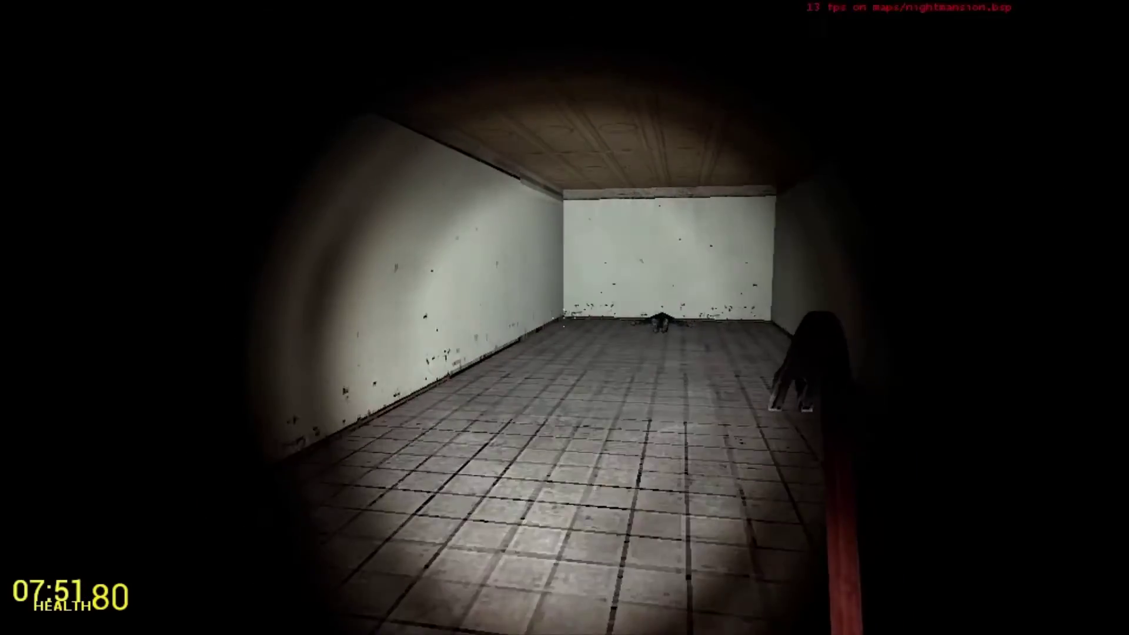
key(w)
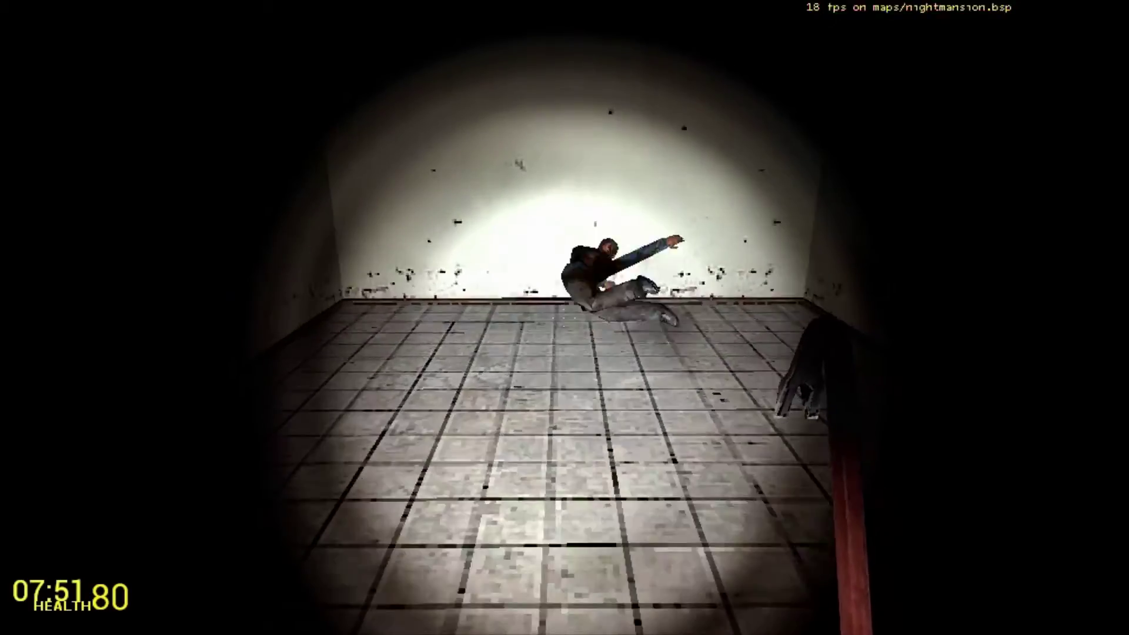
key(s)
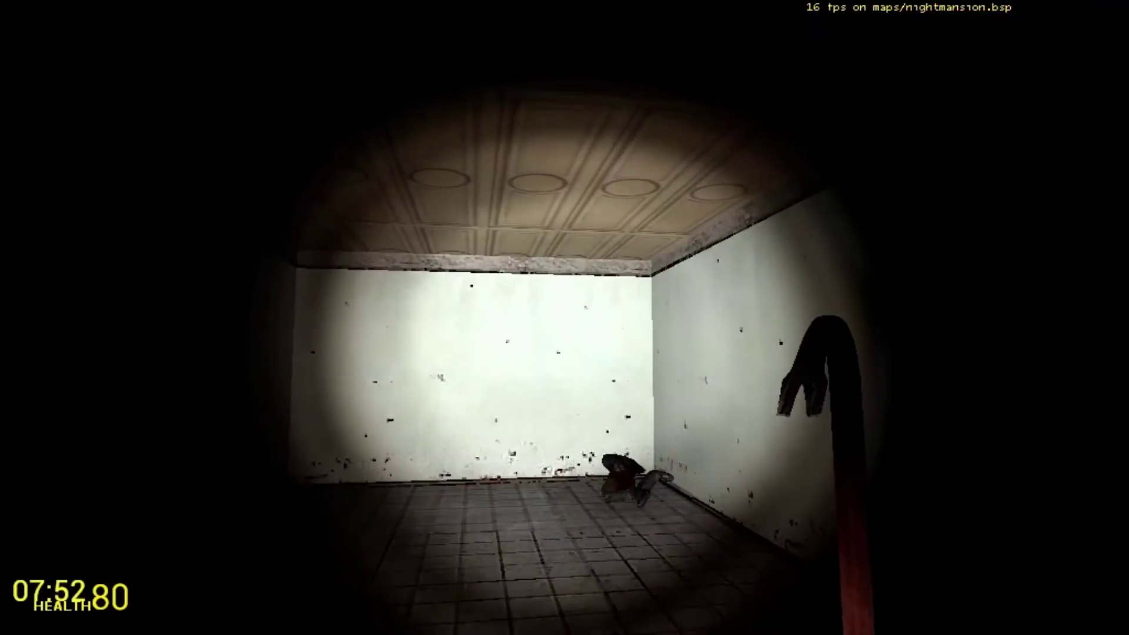
key(w)
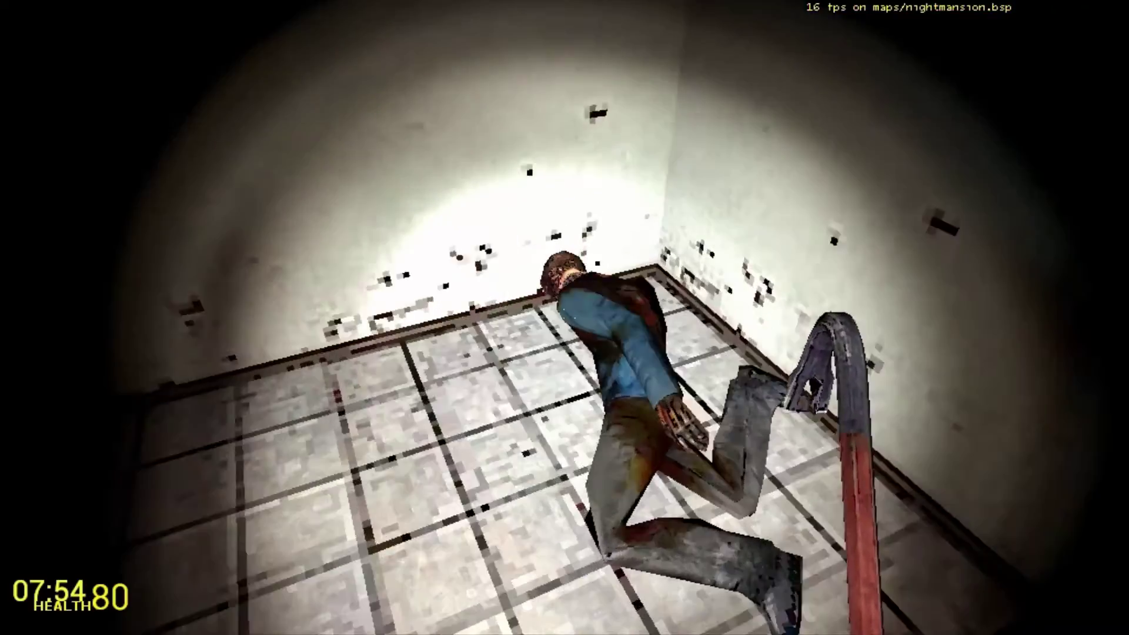
click(564, 317)
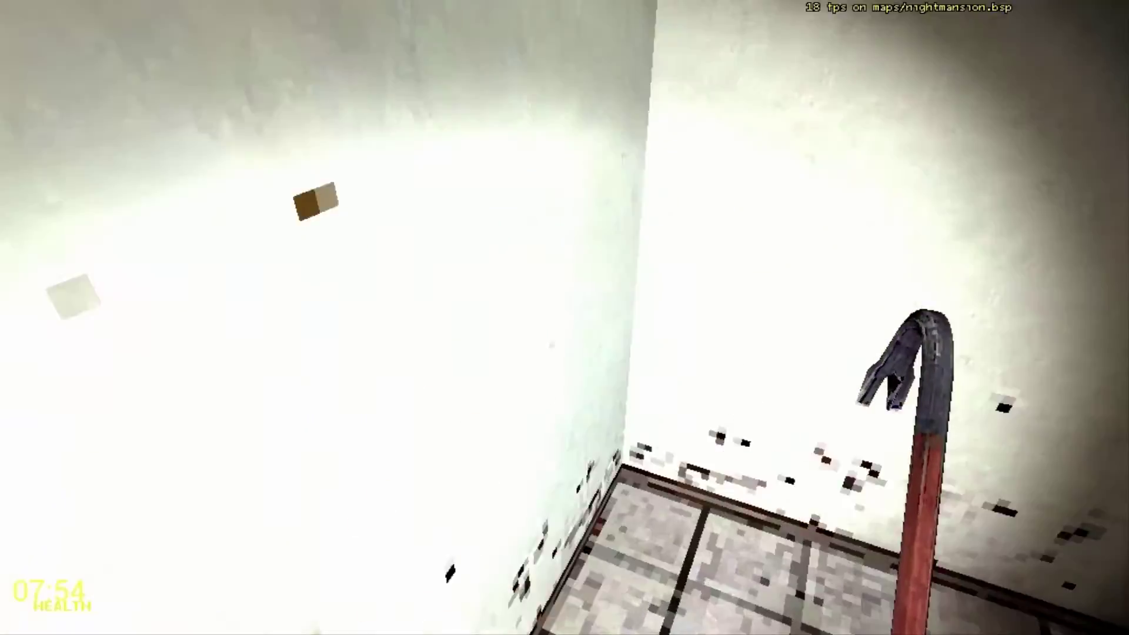
click(565, 318)
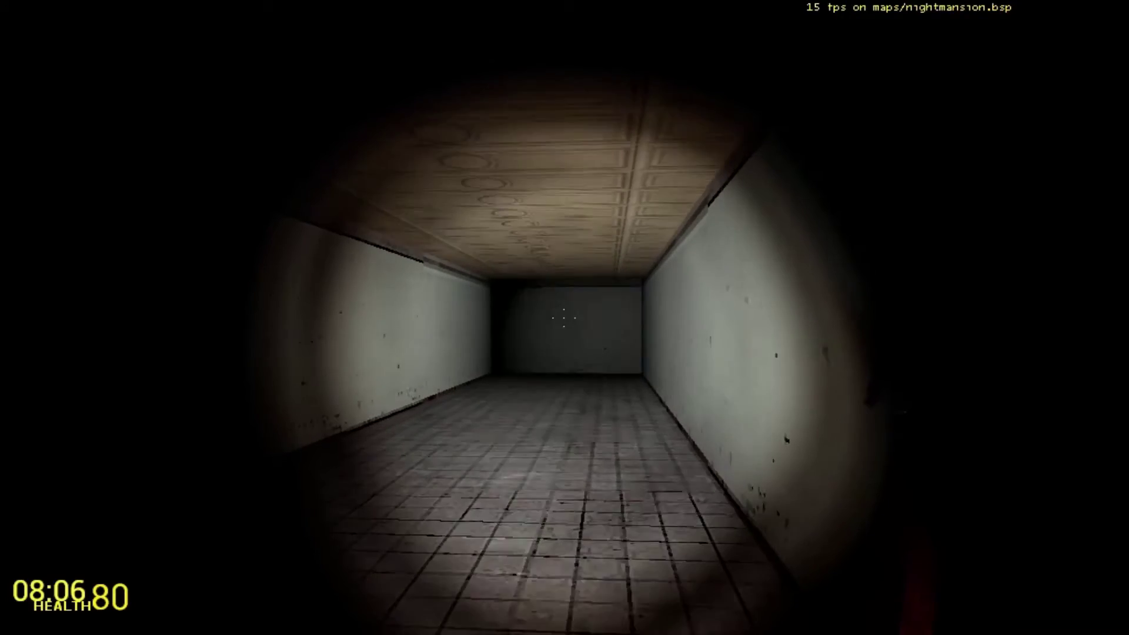
Step: Walk to the lit end of the last corridor, then turn and approach the END wall
key(w)
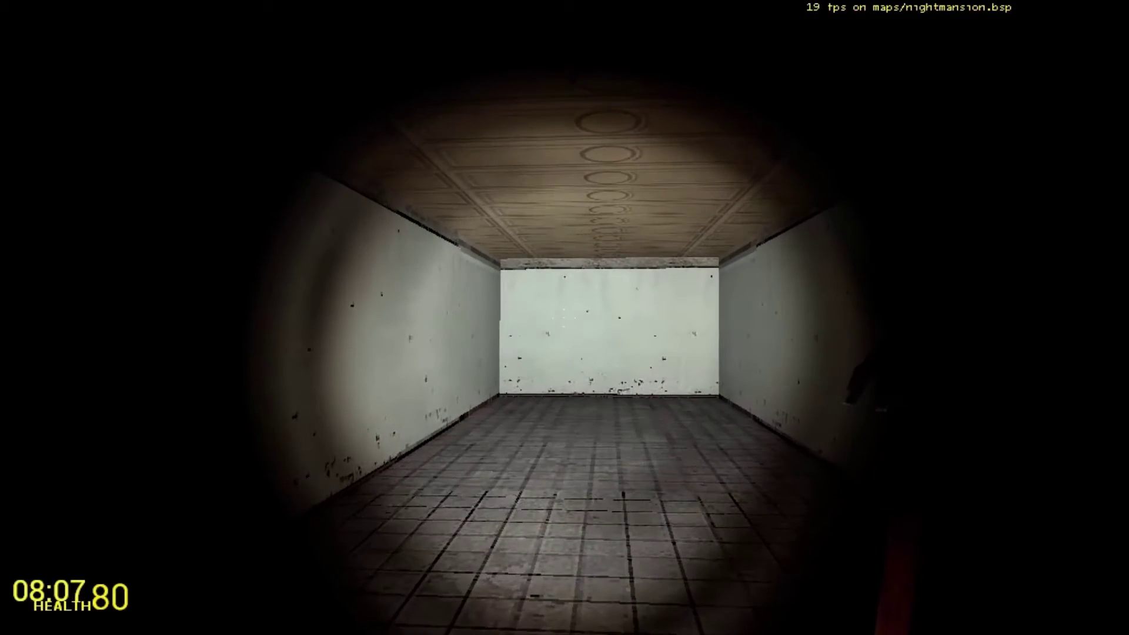
key(w)
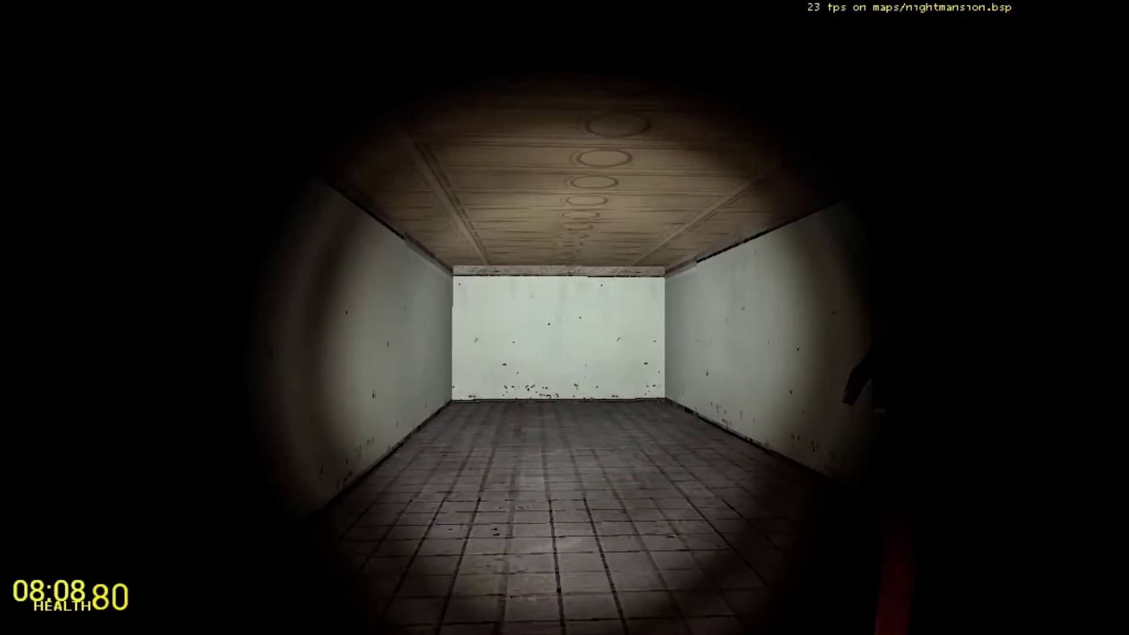
key(a)
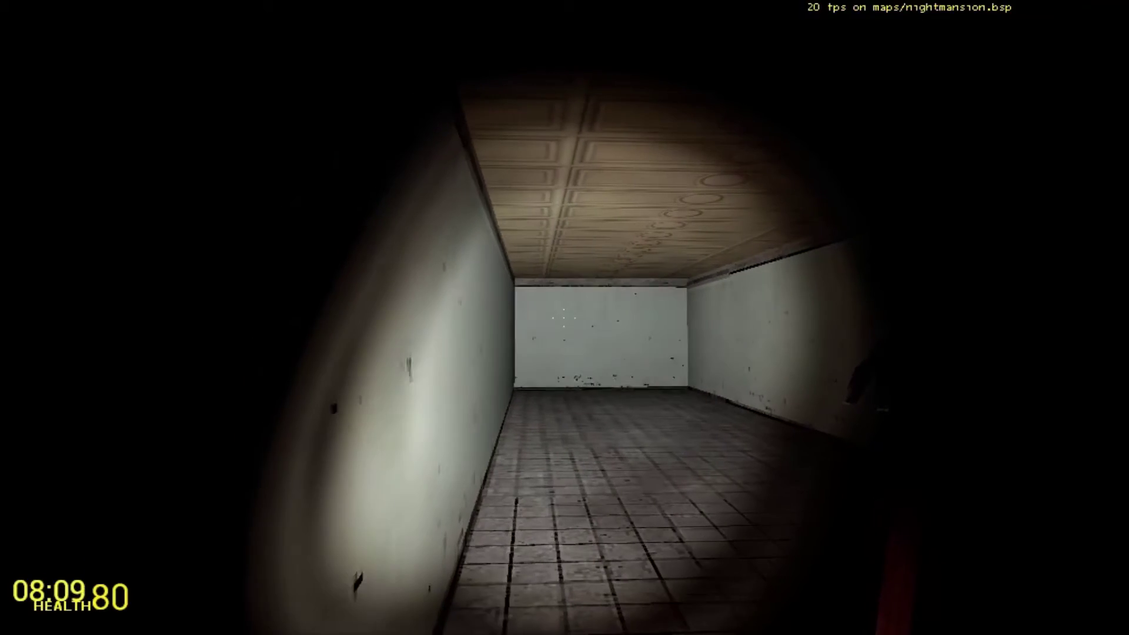
key(w)
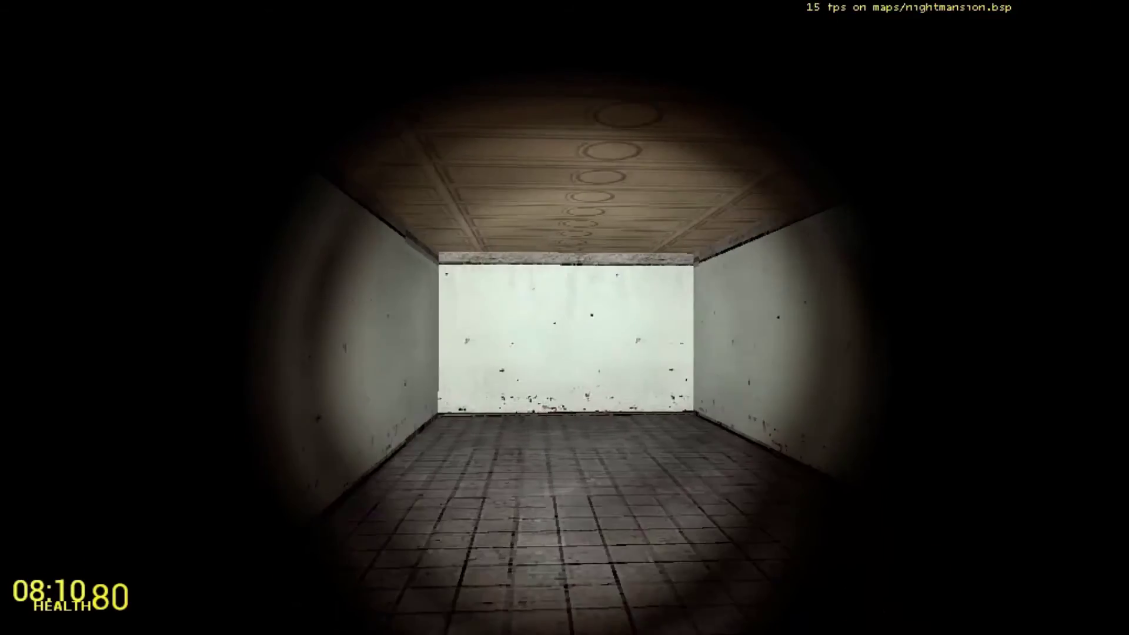
key(w)
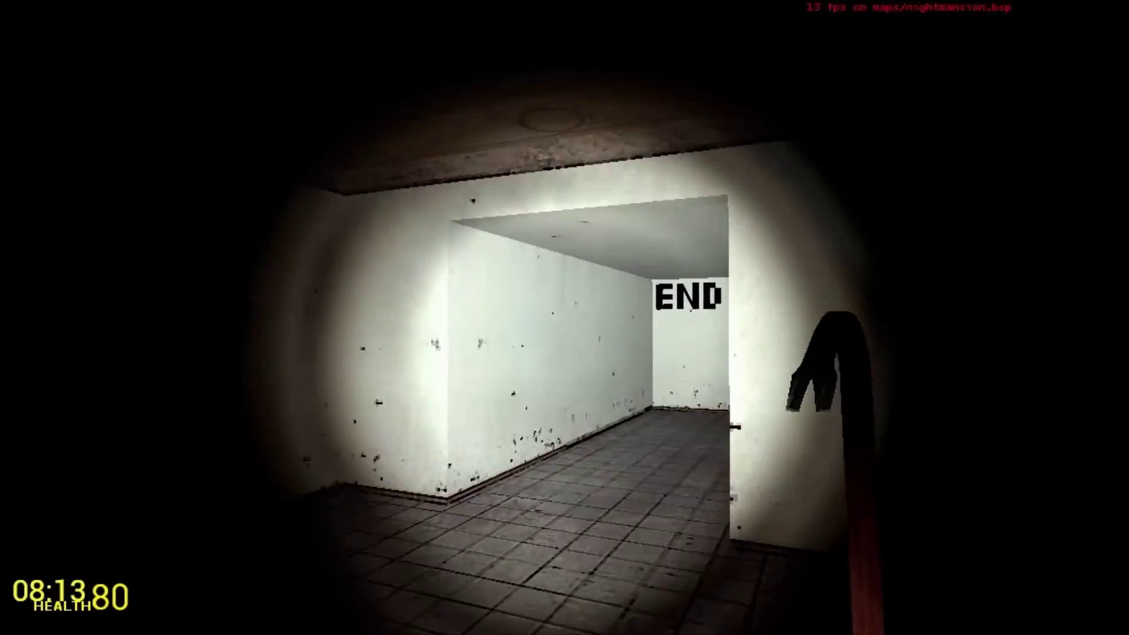
key(w)
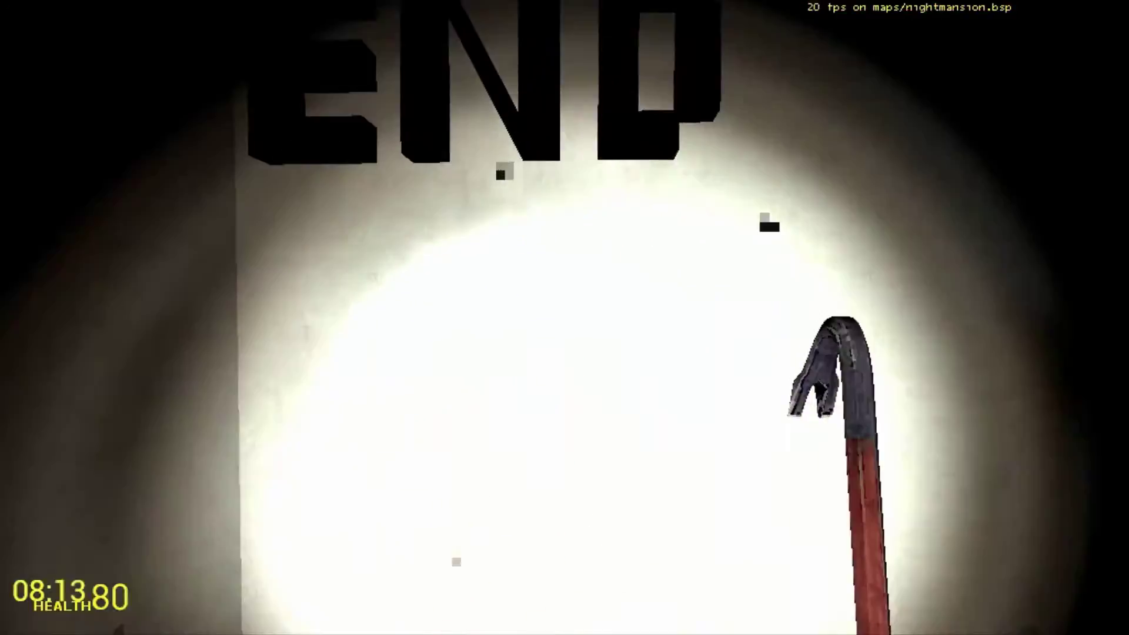
key(w)
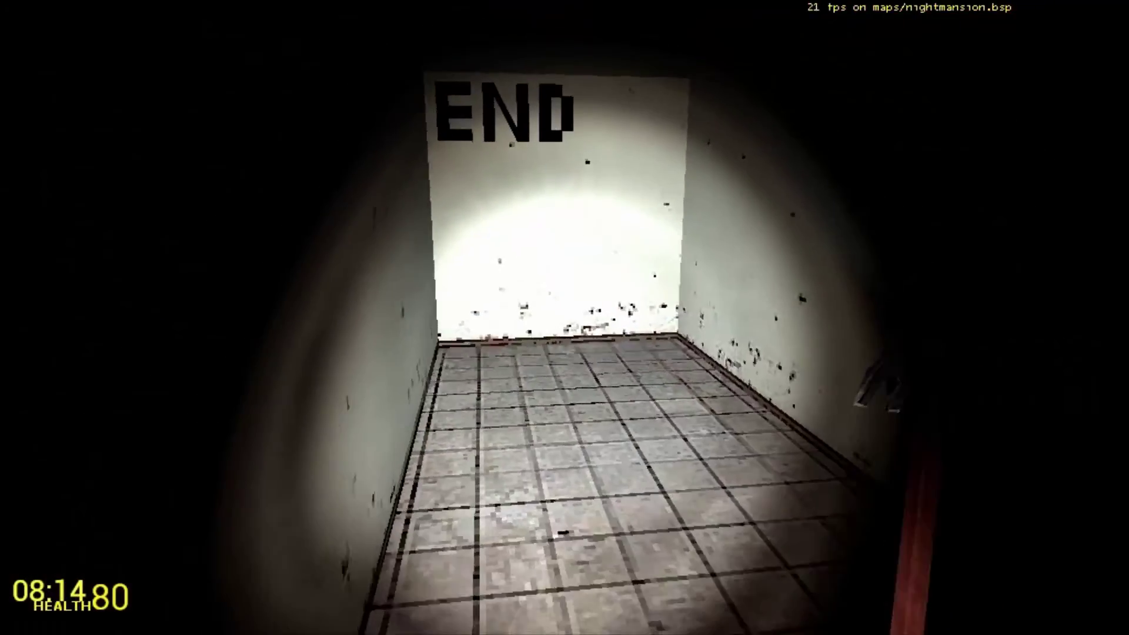